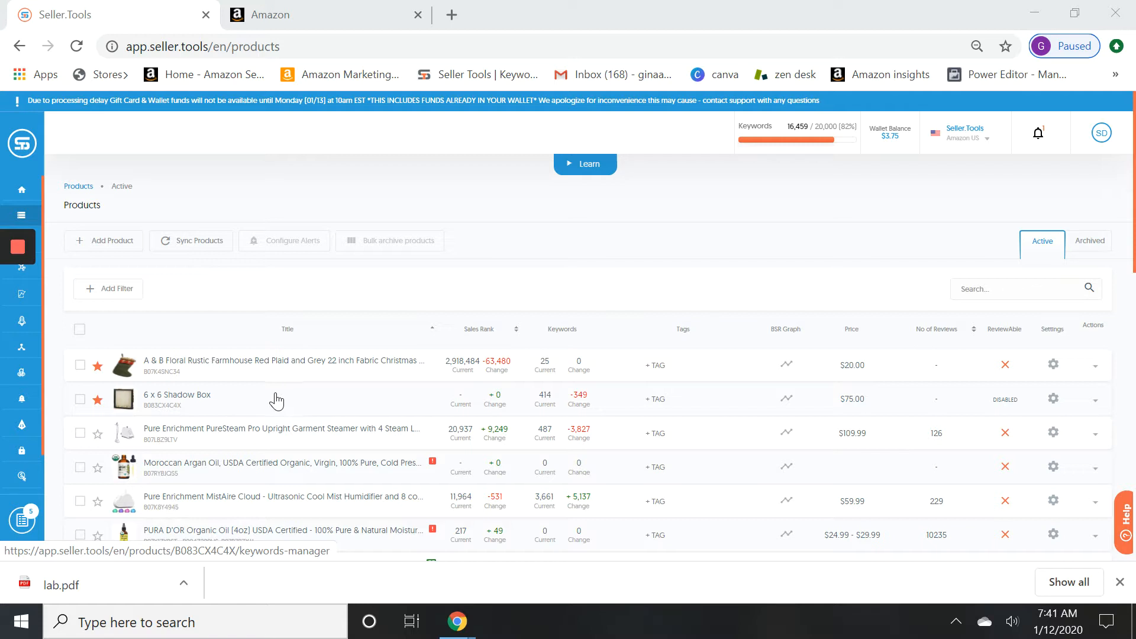
# Step: Open the keyword list of the 6 x 6 Shadow Box product and review its active keywords
pyautogui.click(186, 401)
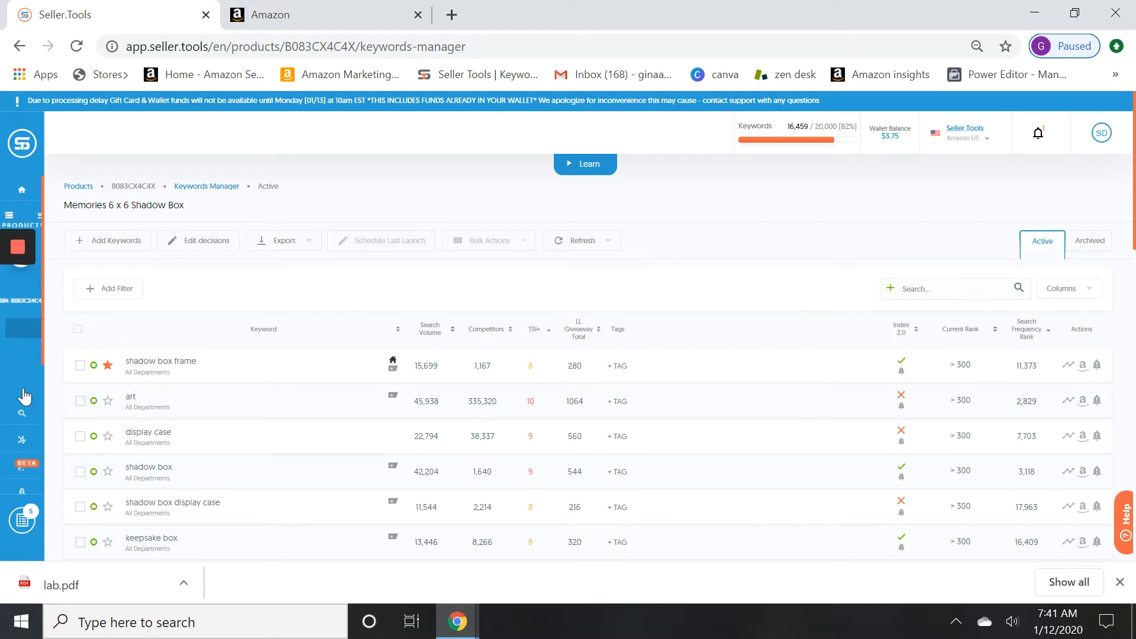
pyautogui.moveTo(23, 394)
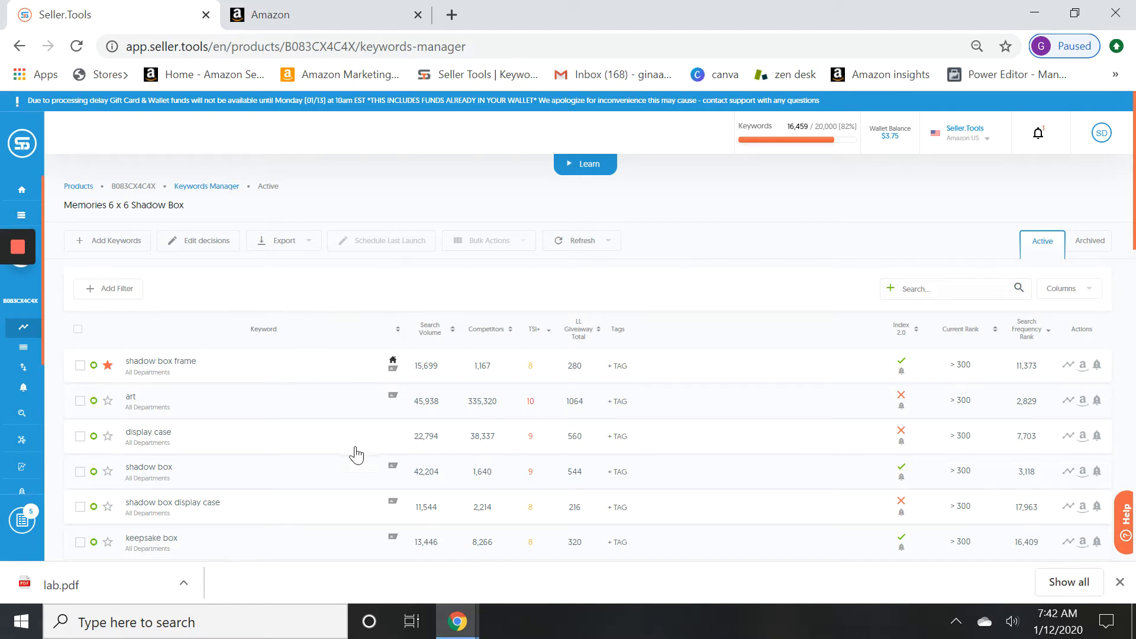
pyautogui.scroll(-2, 355, 456)
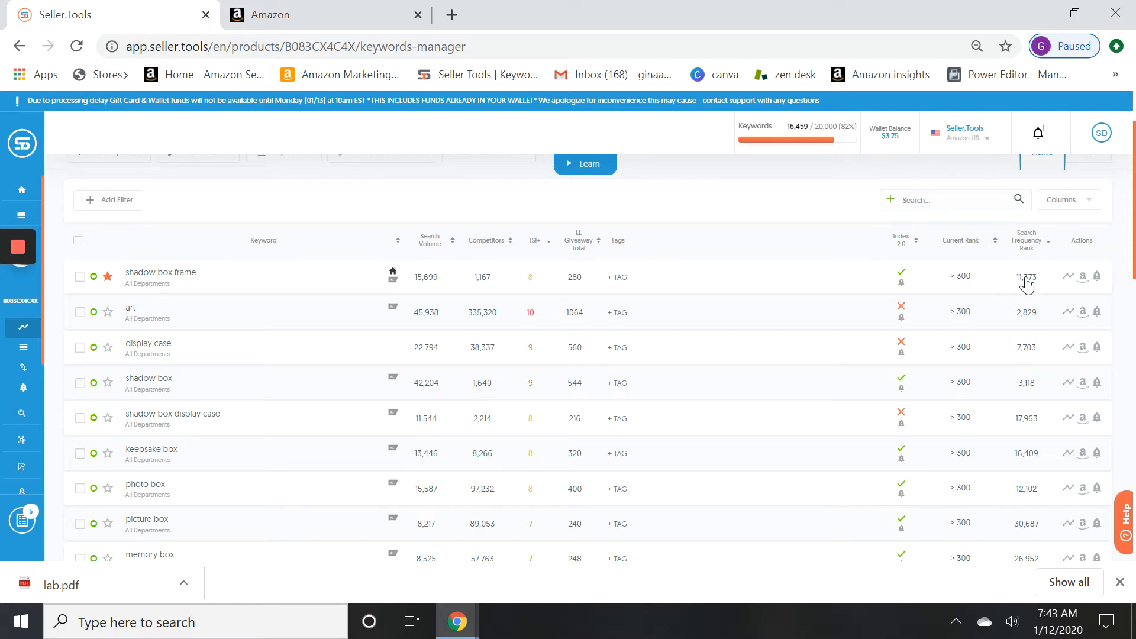
pyautogui.moveTo(1027, 283)
pyautogui.scroll(-6, 272, 489)
pyautogui.scroll(-2, 271, 488)
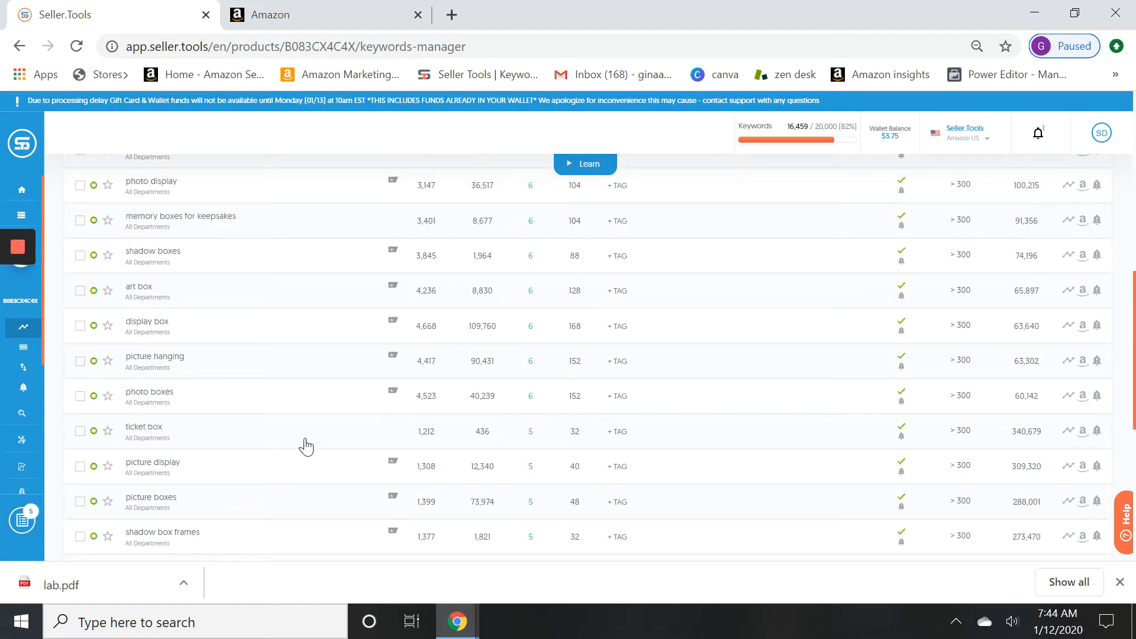
pyautogui.scroll(10, 306, 447)
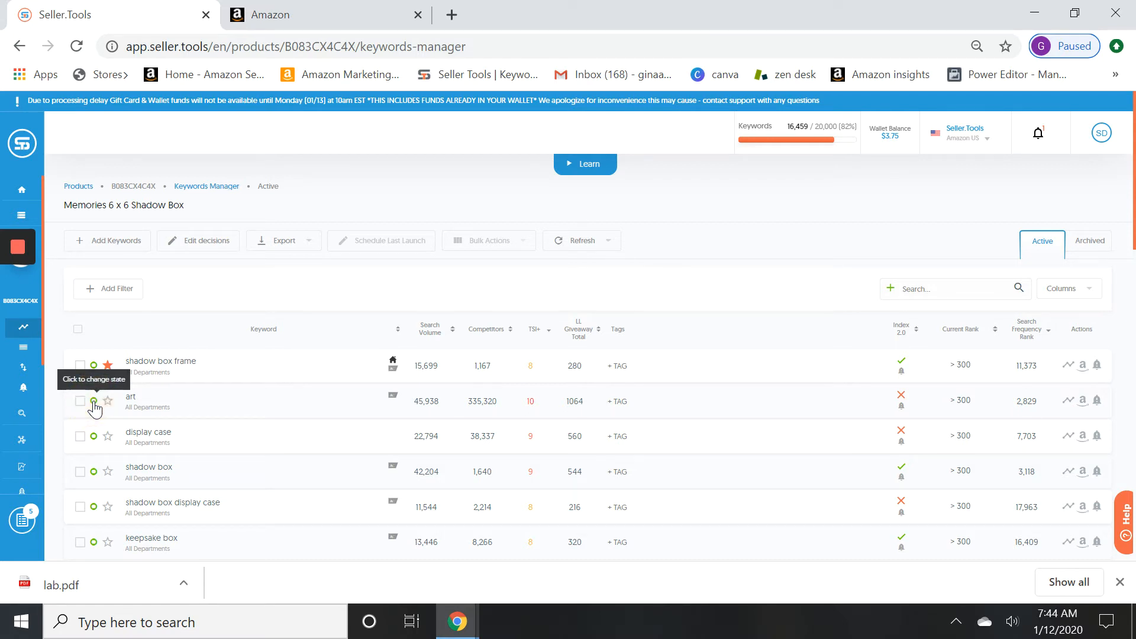
# Step: Archive the keyword "art" of the Memories 6 x 6 Shadow Box product
pyautogui.click(94, 401)
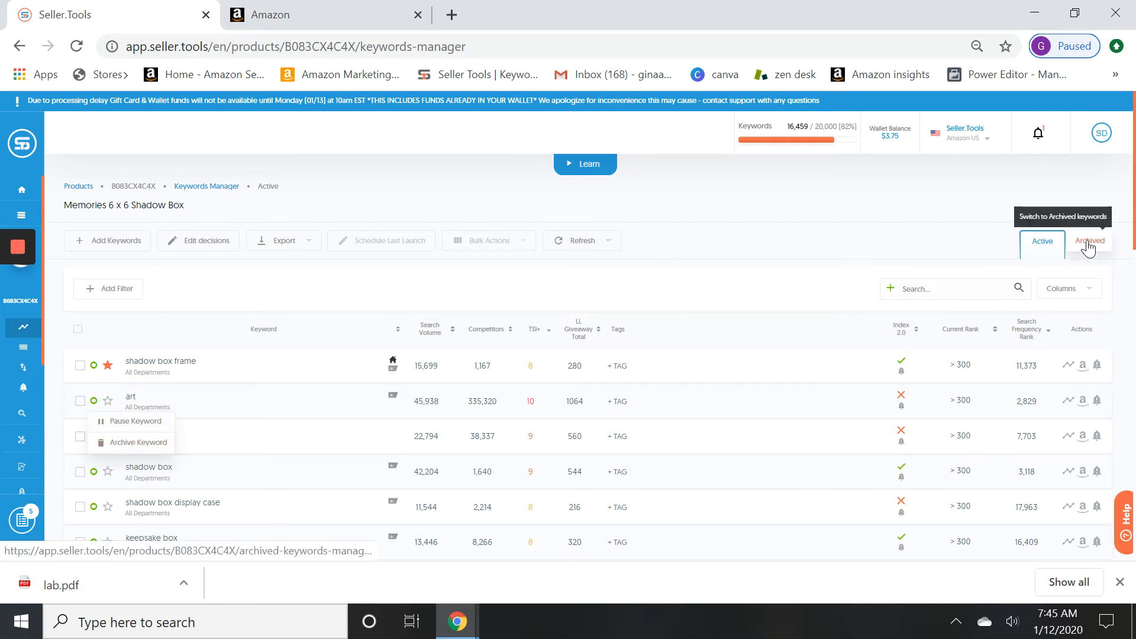
pyautogui.click(128, 448)
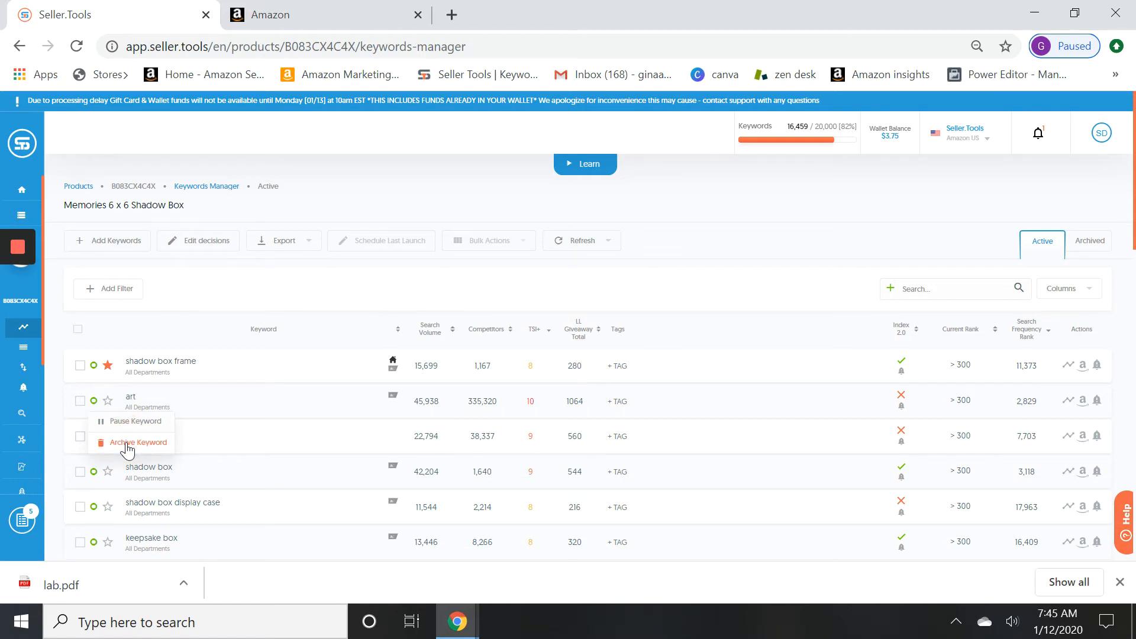
pyautogui.click(127, 448)
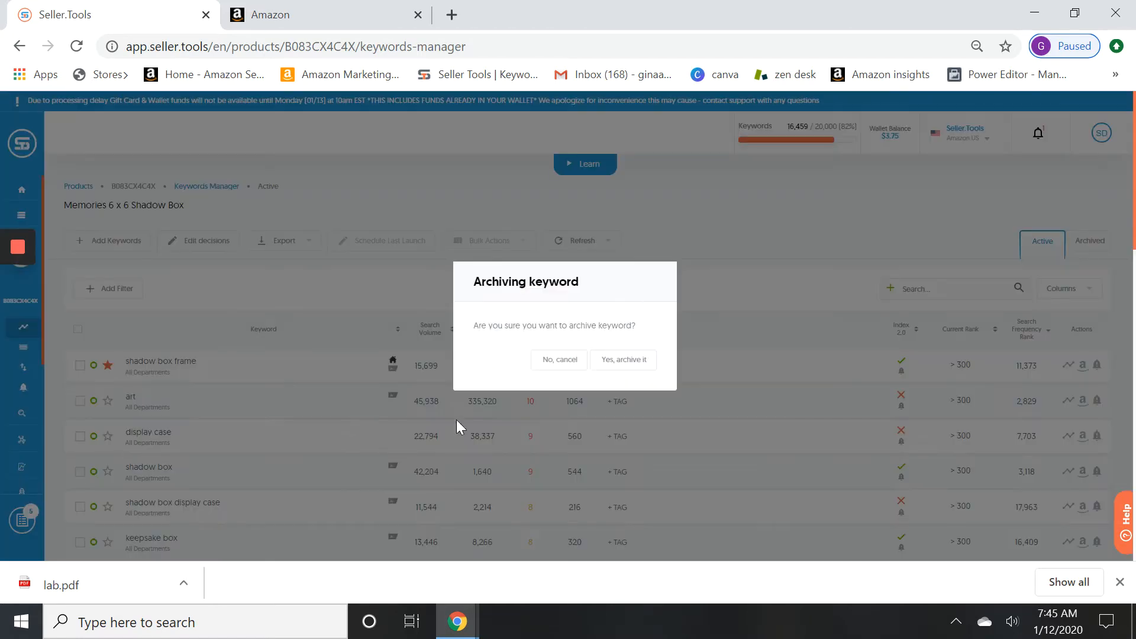
pyautogui.click(624, 365)
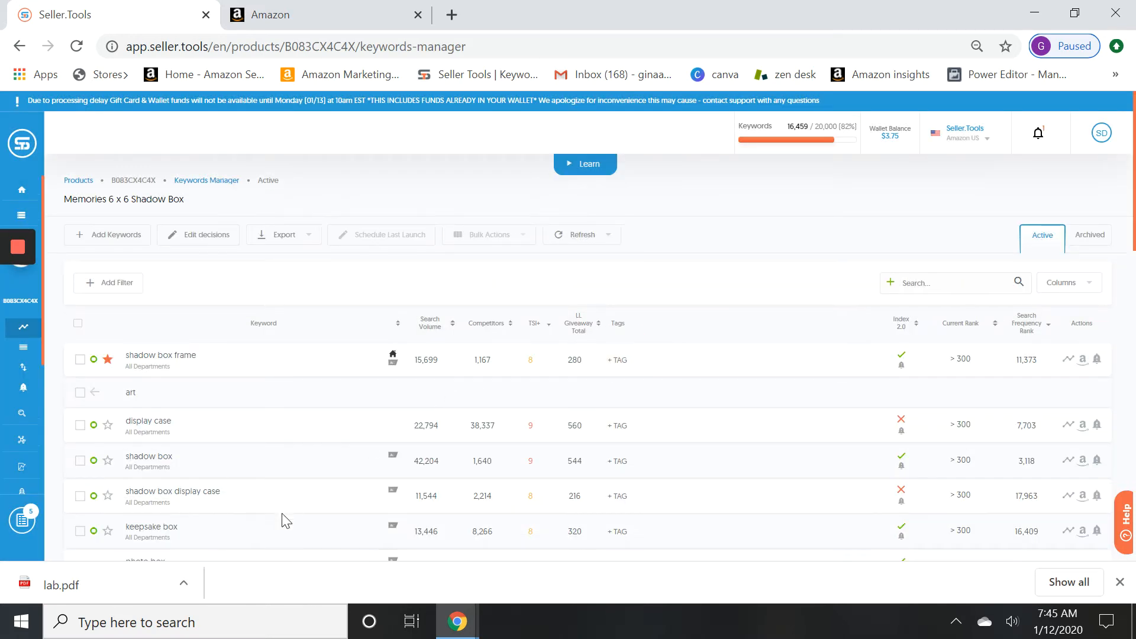
pyautogui.scroll(-6, 286, 521)
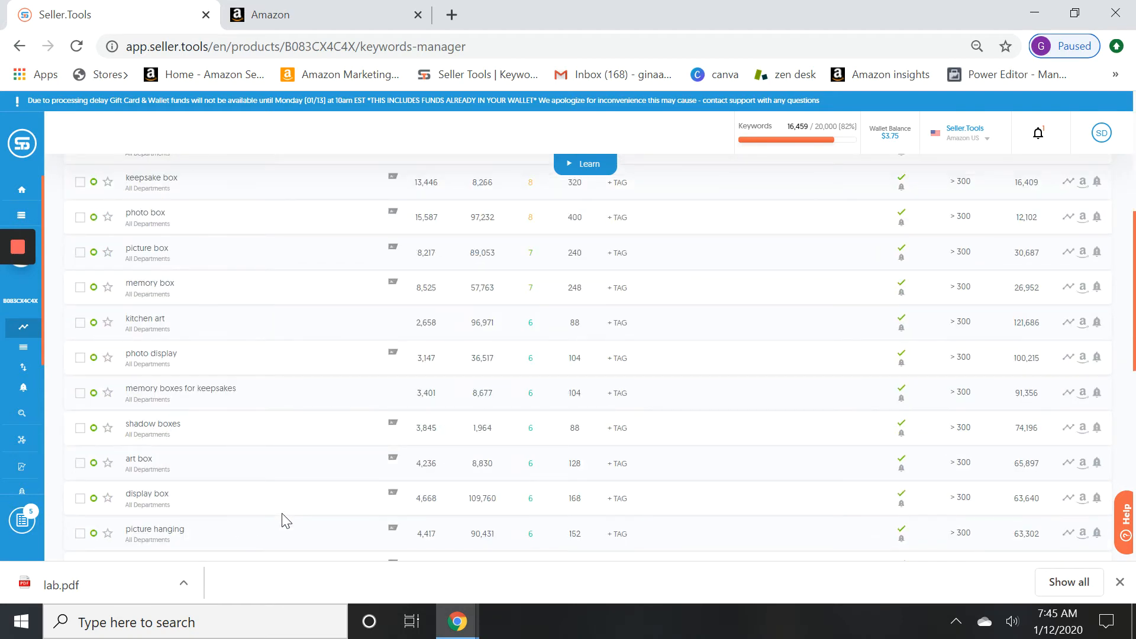
pyautogui.scroll(6, 286, 520)
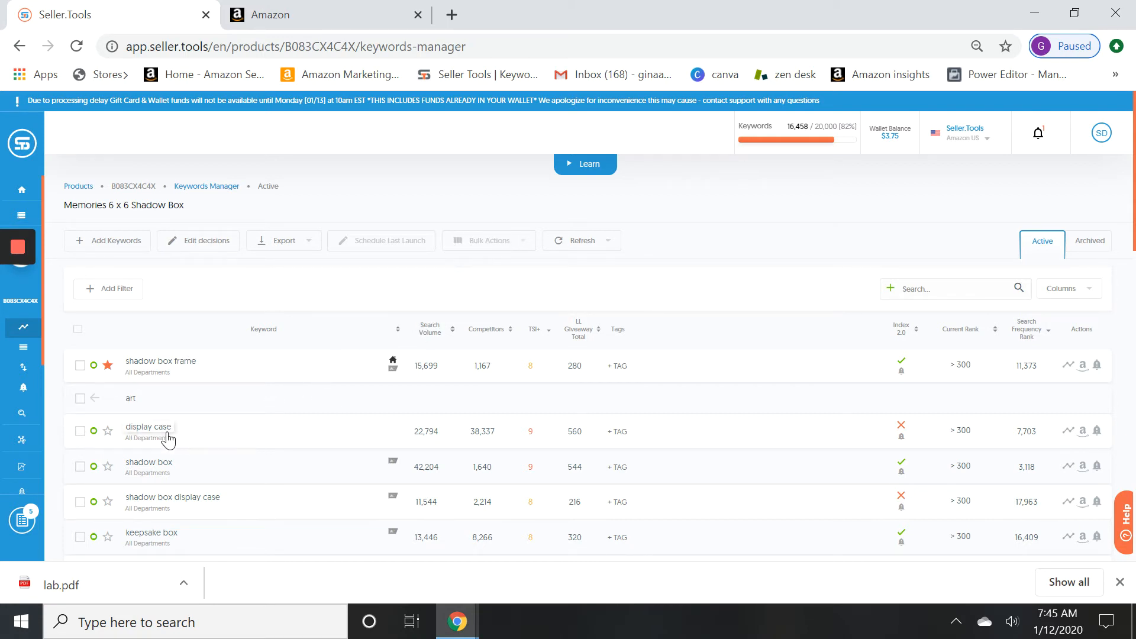
pyautogui.click(75, 472)
pyautogui.click(79, 509)
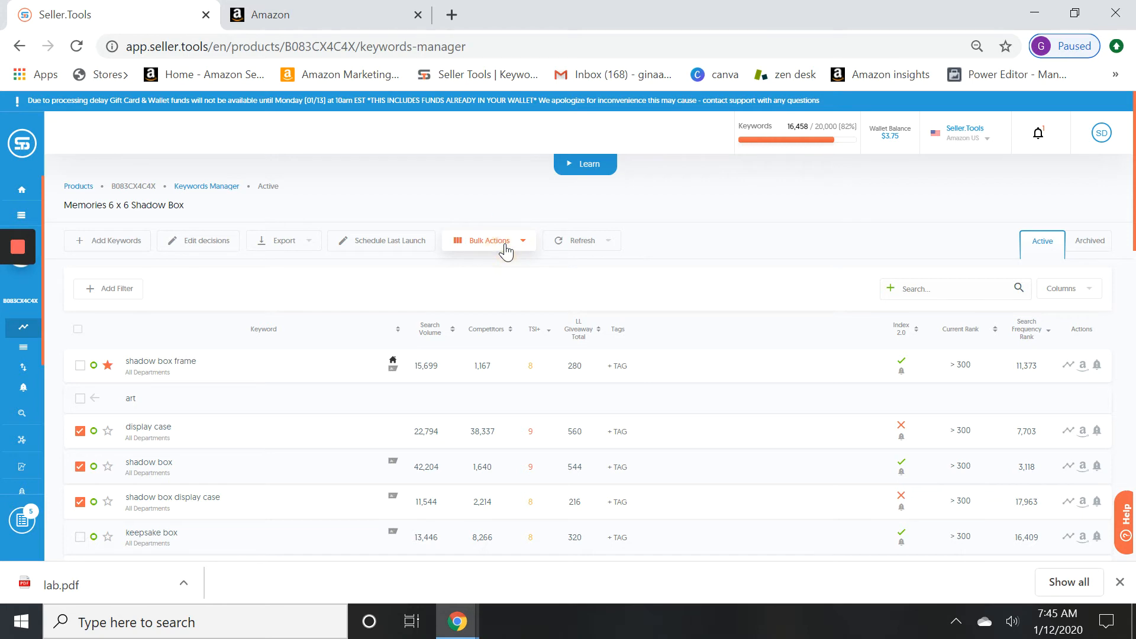
pyautogui.click(506, 248)
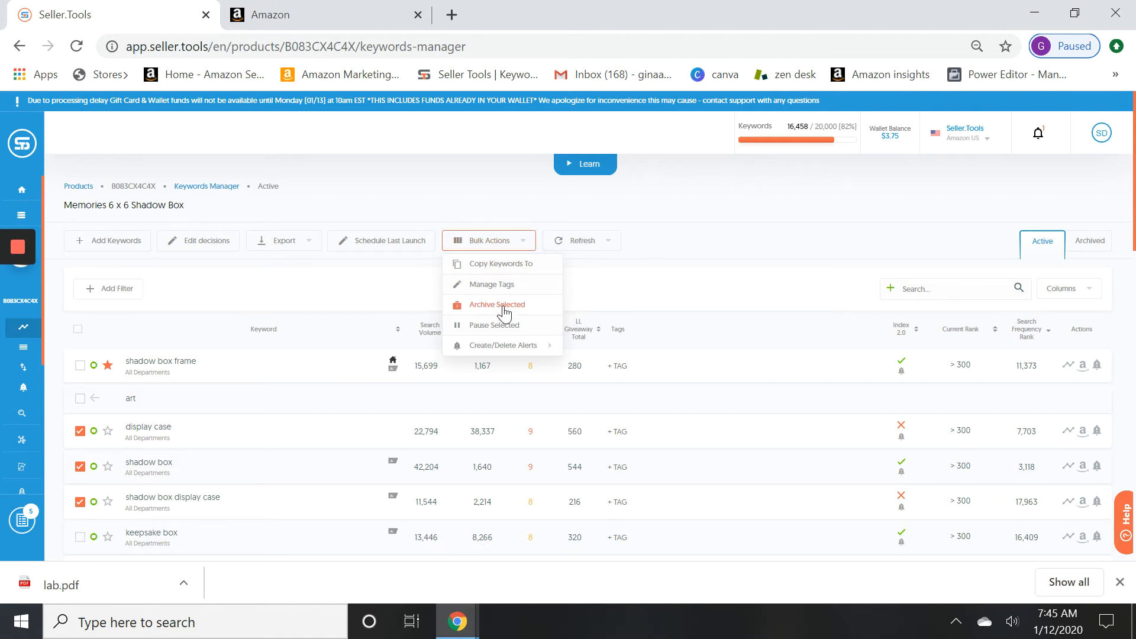
pyautogui.click(200, 289)
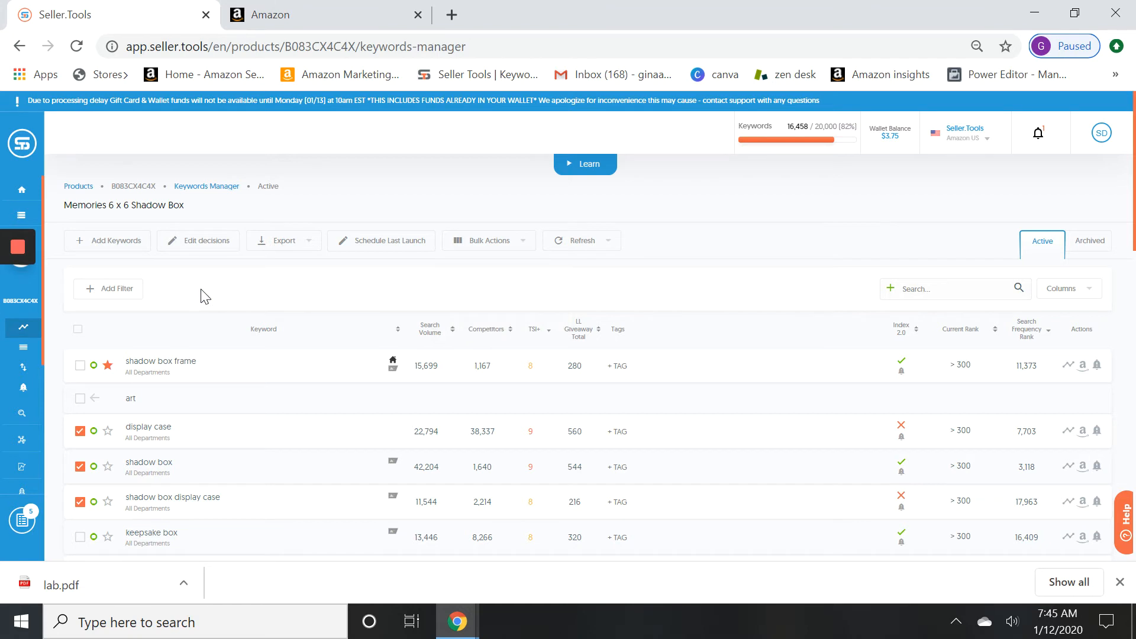
pyautogui.click(80, 432)
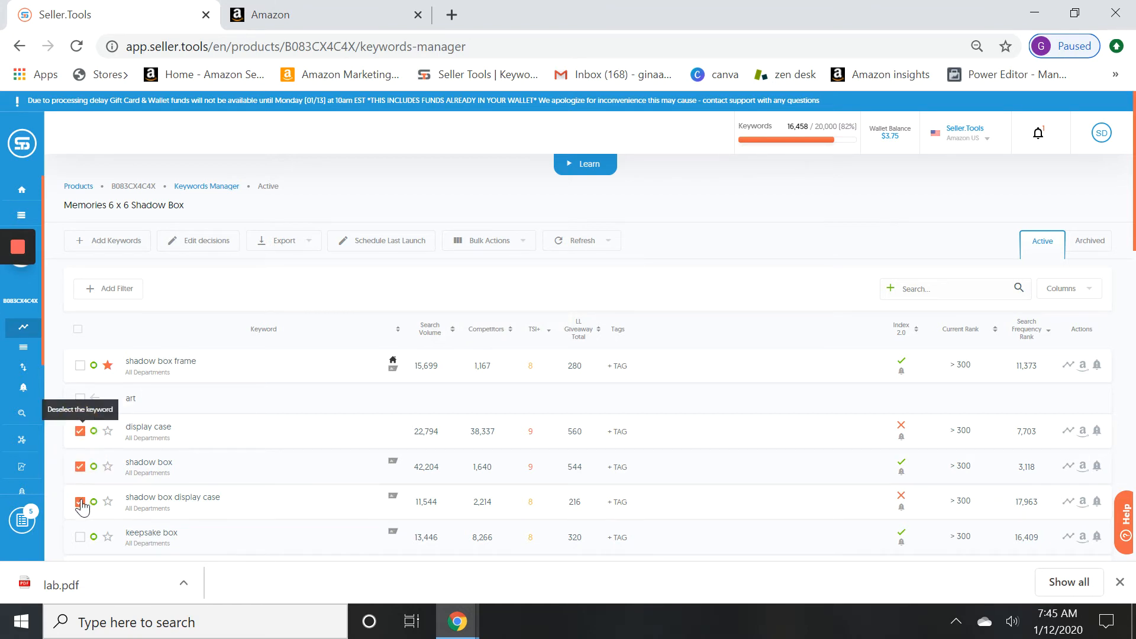
pyautogui.click(81, 503)
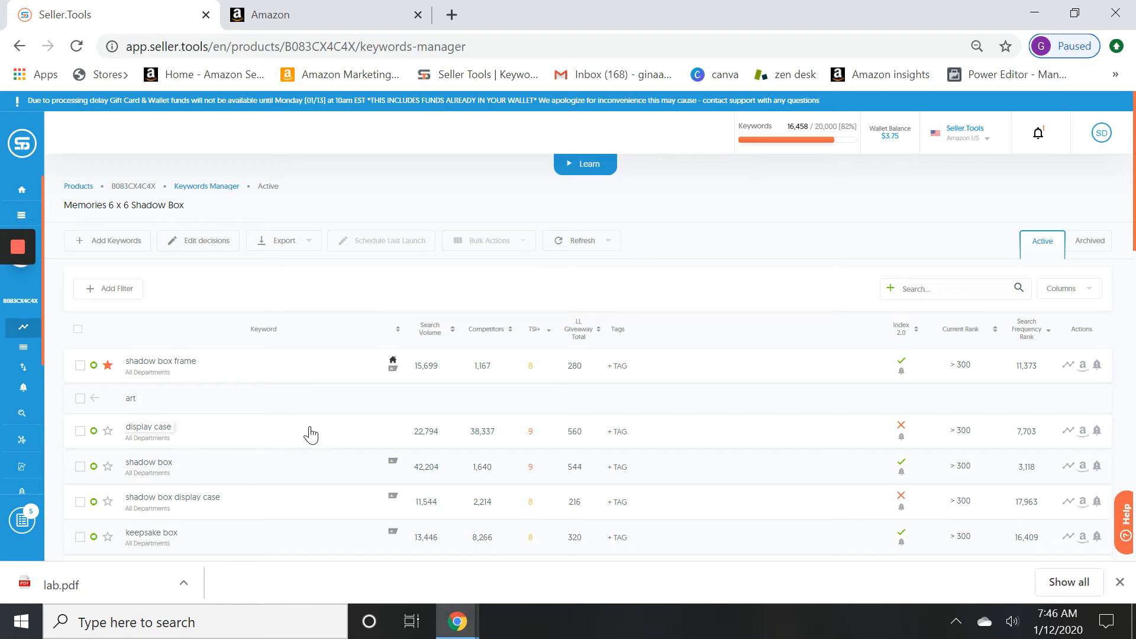
# Step: Look through the active keywords and examine their Index 2.0 status
pyautogui.scroll(-15, 310, 436)
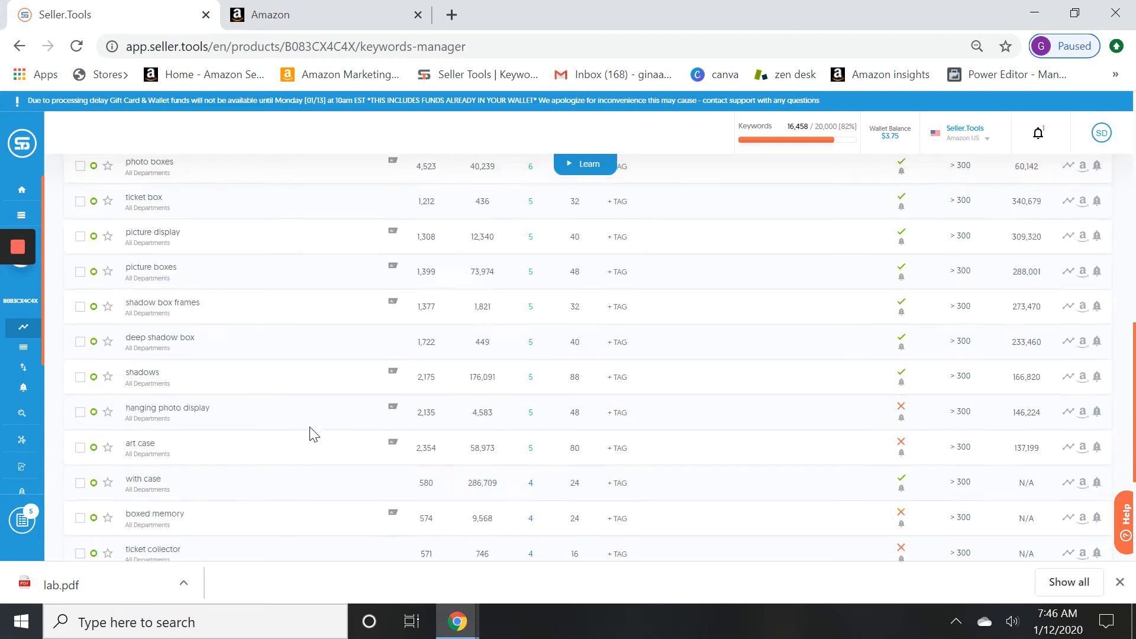
pyautogui.scroll(15, 311, 435)
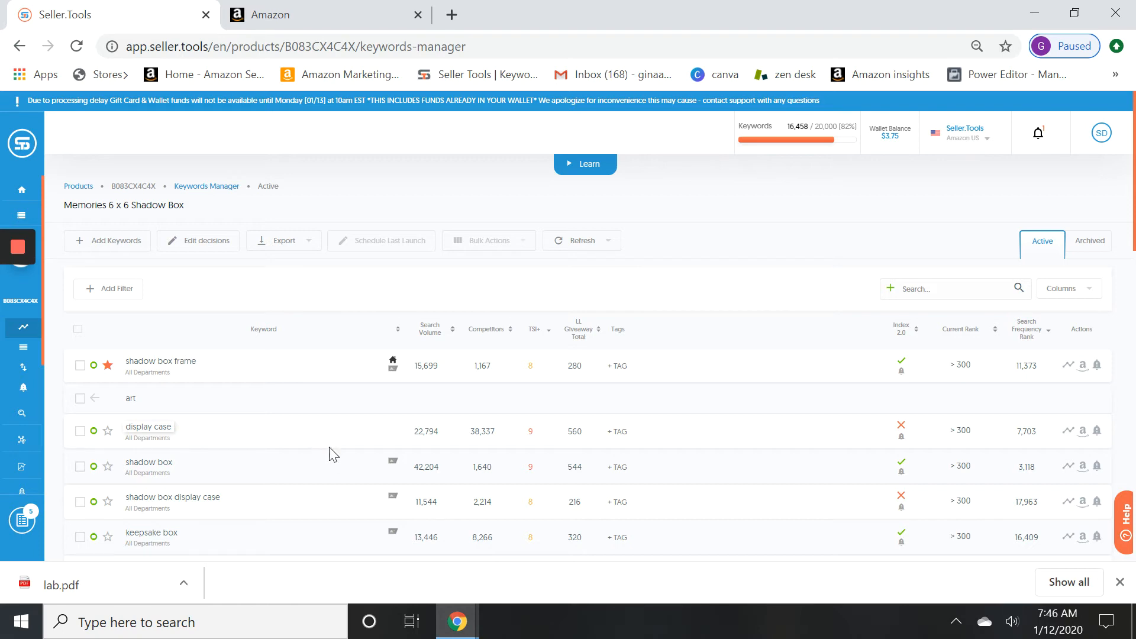
pyautogui.scroll(-5, 336, 460)
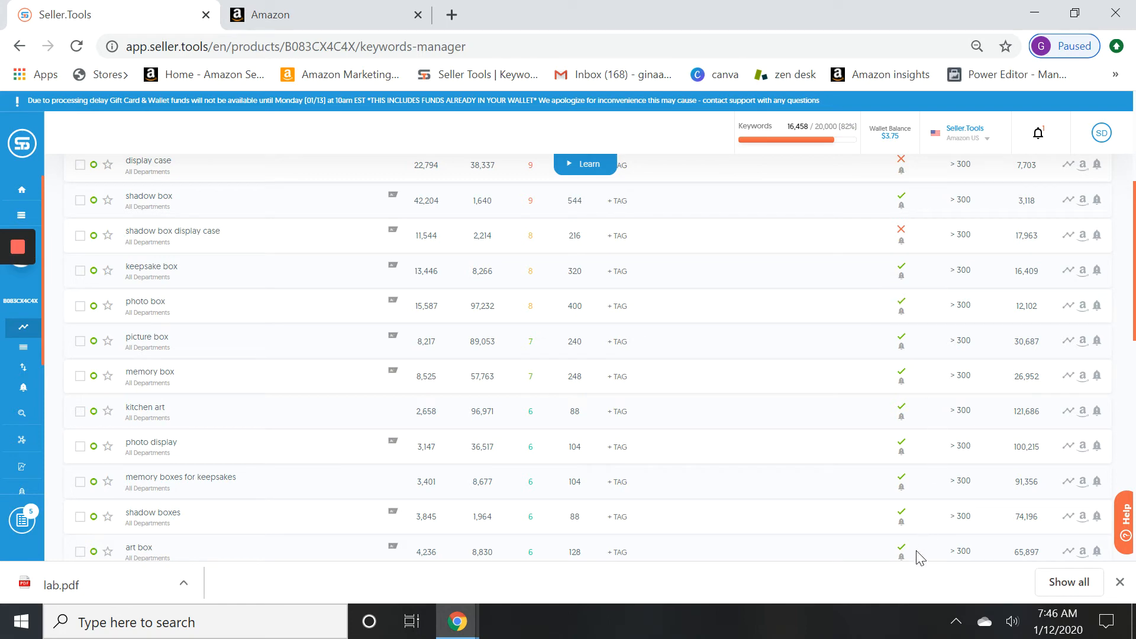
pyautogui.scroll(5, 651, 382)
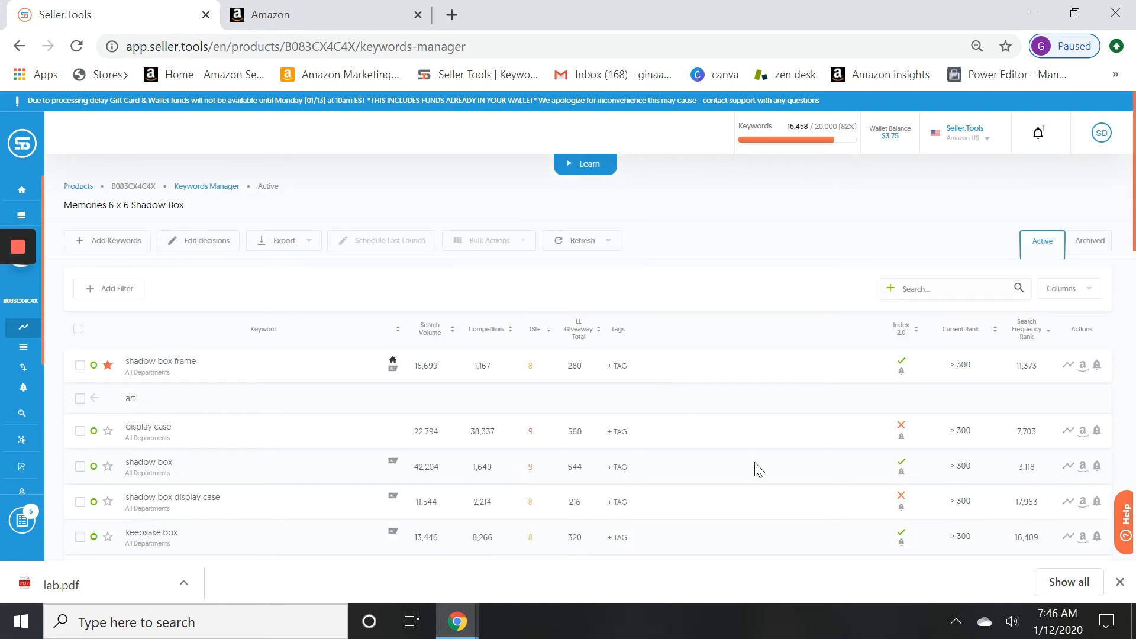
pyautogui.scroll(-6, 759, 473)
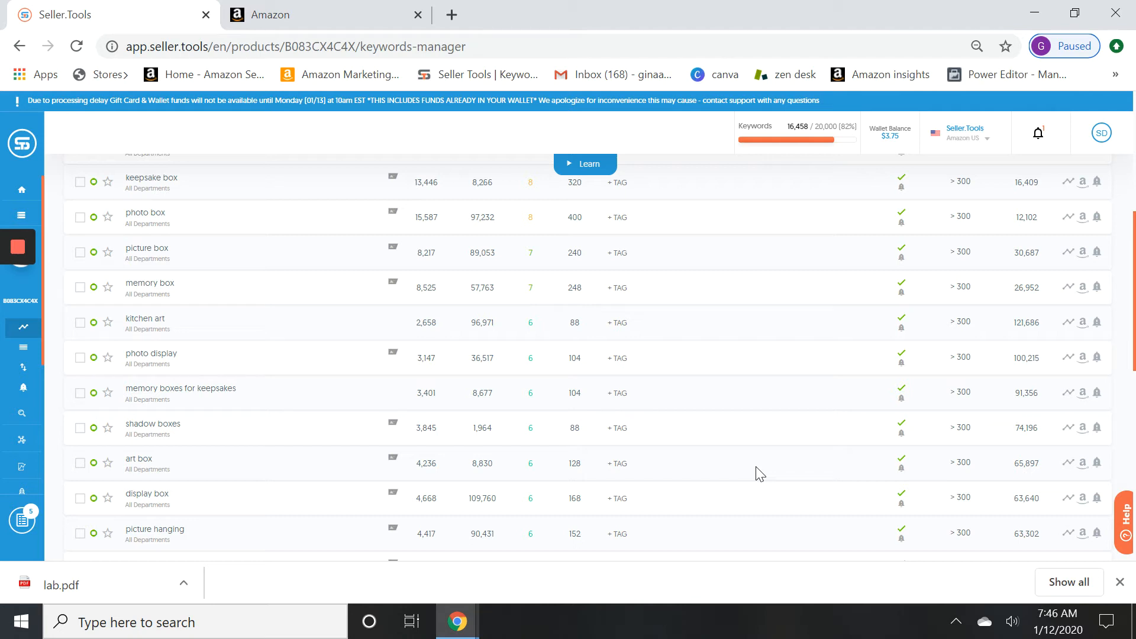
pyautogui.scroll(5, 760, 473)
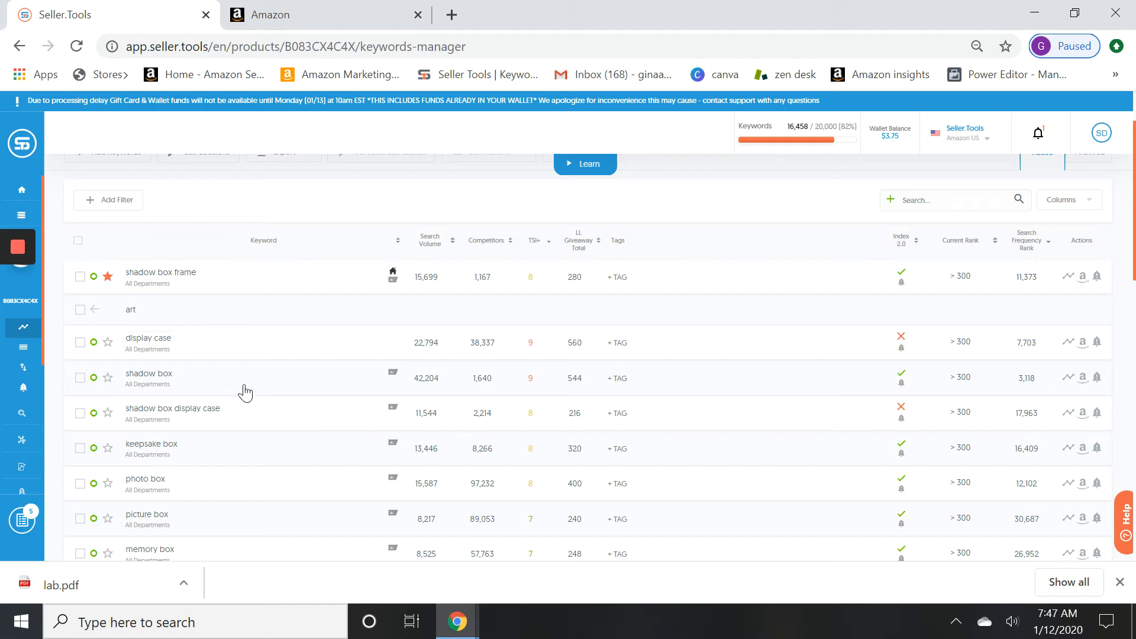
pyautogui.scroll(2, 244, 392)
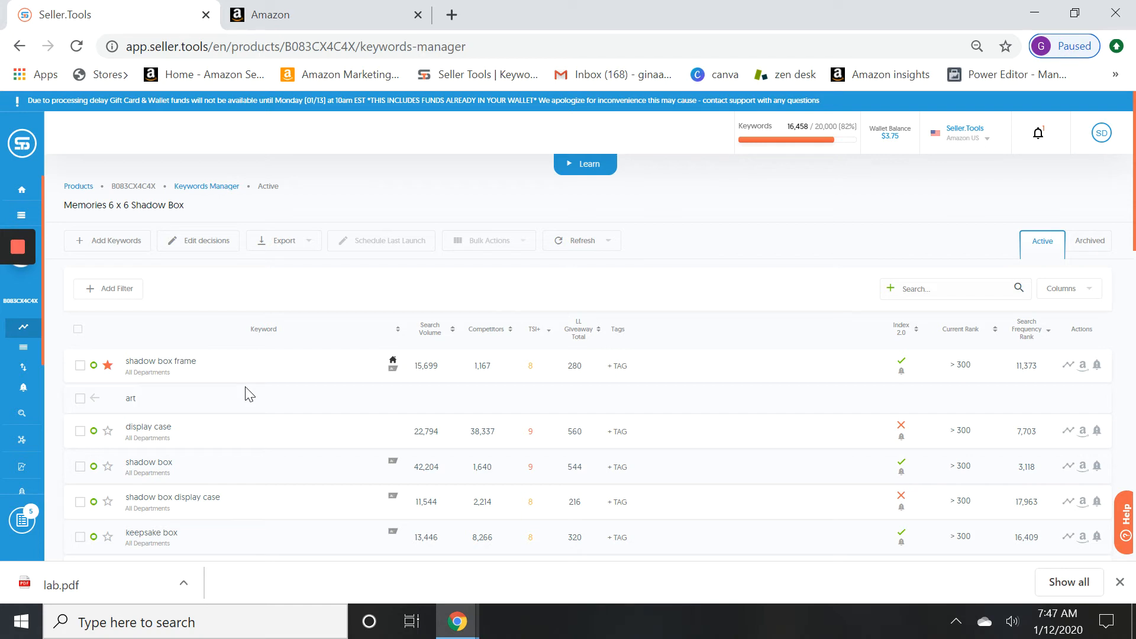
# Step: Filter the active keywords to those where Indexed equals No
pyautogui.click(117, 293)
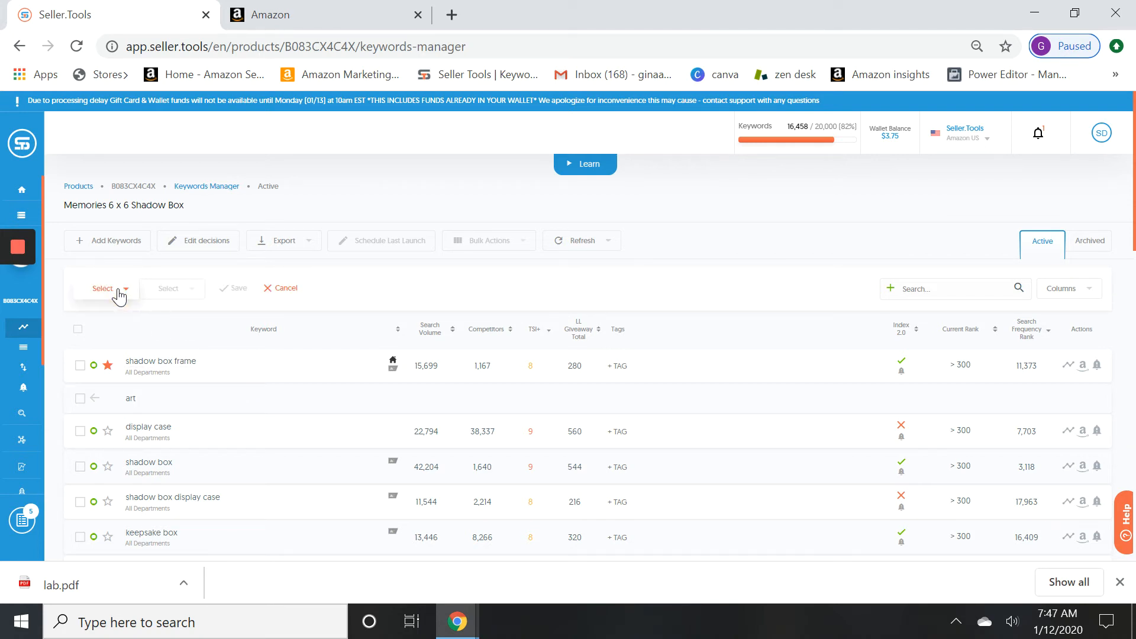
pyautogui.click(125, 290)
pyautogui.click(109, 355)
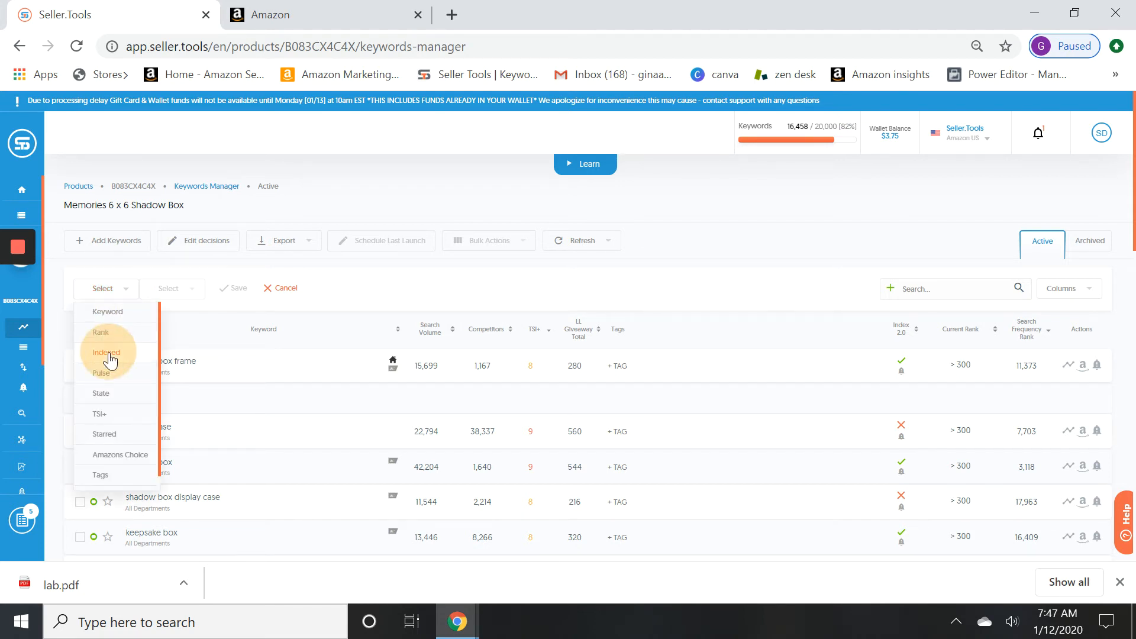
pyautogui.click(195, 296)
pyautogui.click(195, 290)
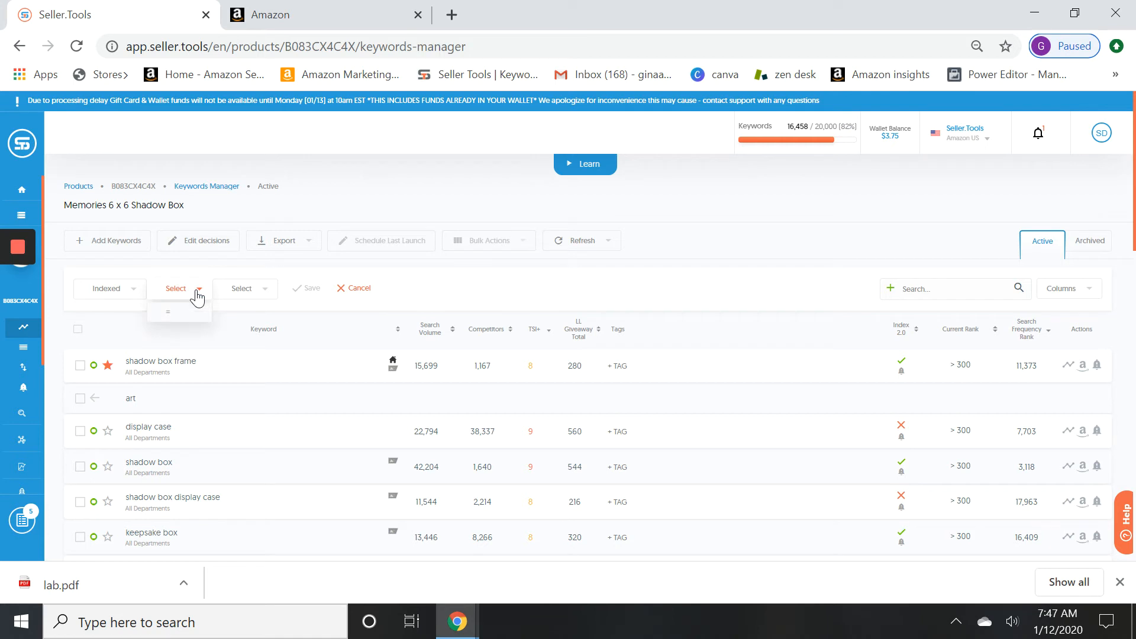
pyautogui.click(178, 312)
pyautogui.click(242, 290)
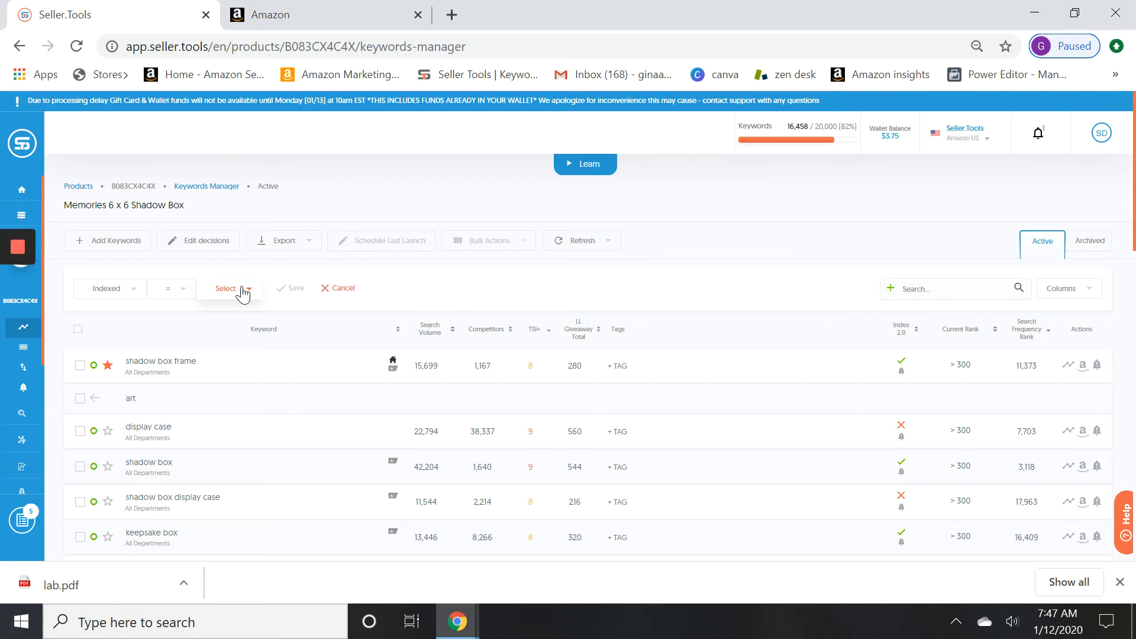
pyautogui.click(222, 335)
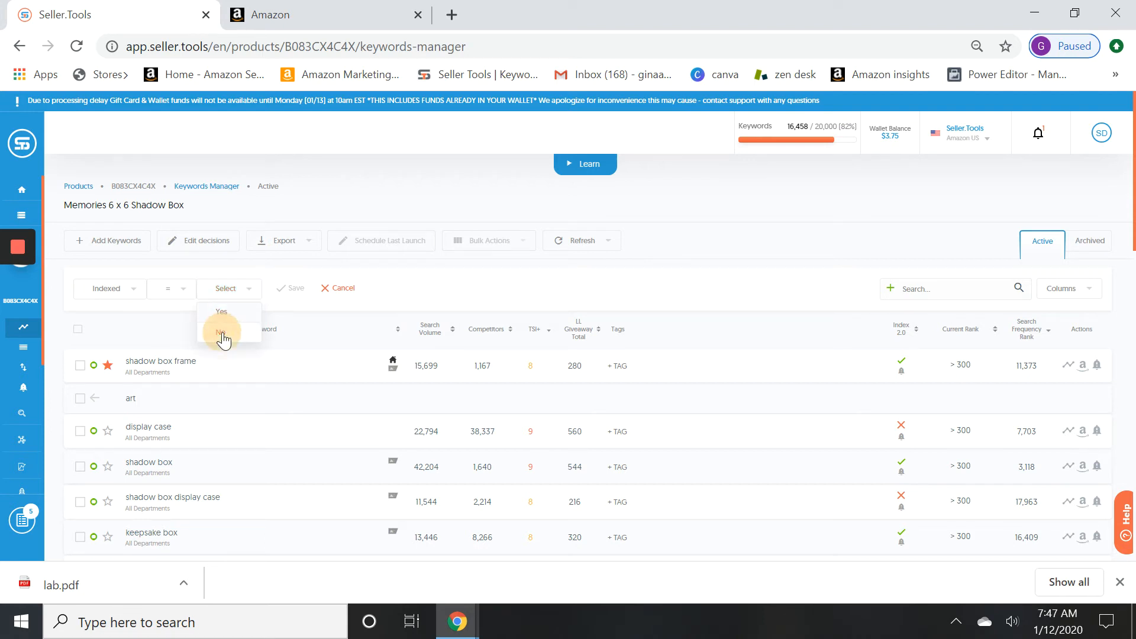
pyautogui.click(288, 296)
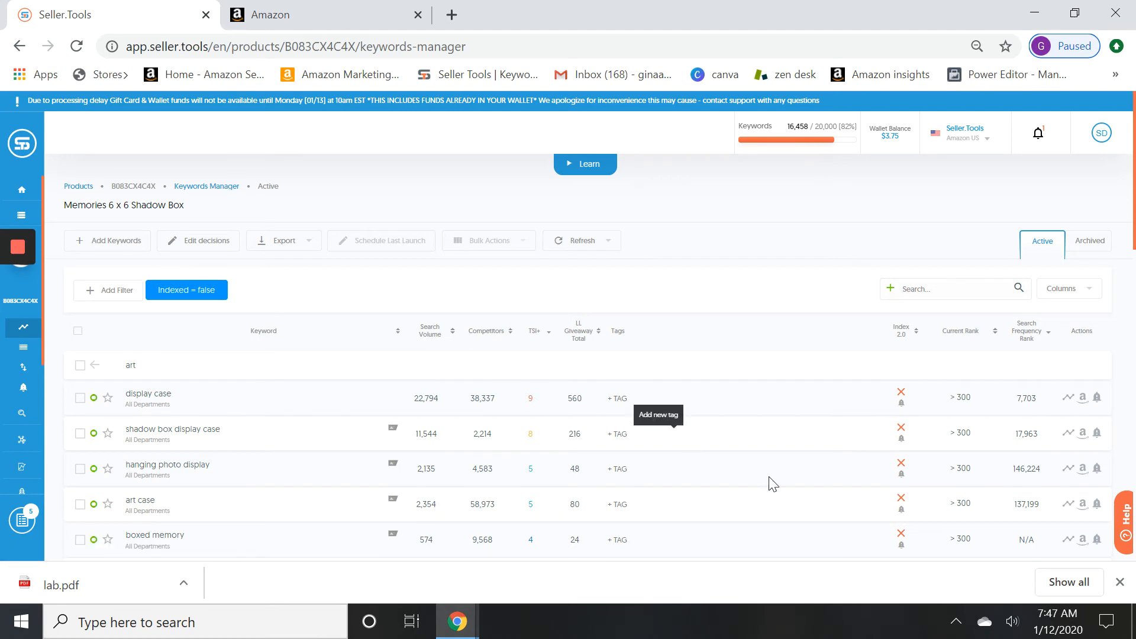
# Step: Select all of the filtered non-indexed keywords and tag them in bulk with "not indexed"
pyautogui.scroll(-5, 771, 480)
pyautogui.scroll(-5, 771, 484)
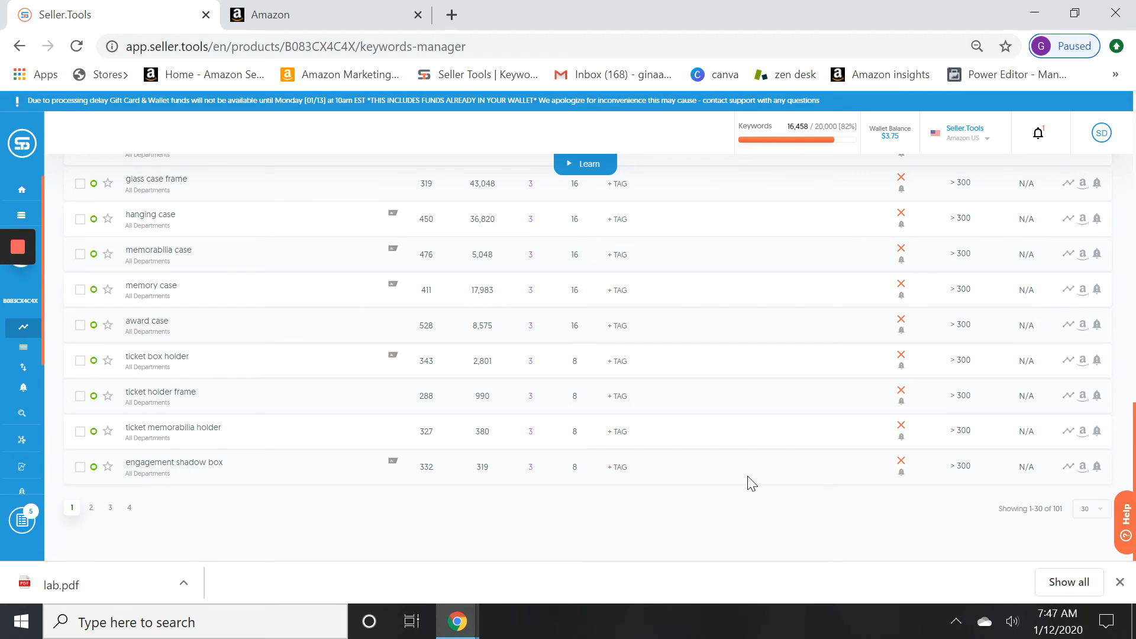
pyautogui.scroll(15, 750, 484)
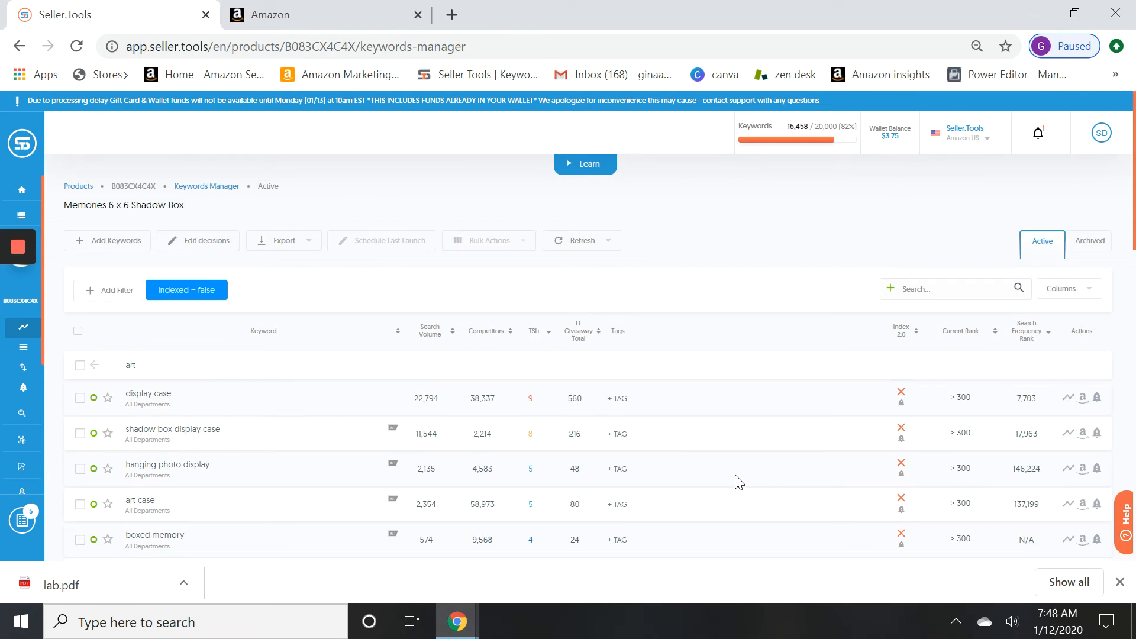
pyautogui.click(78, 333)
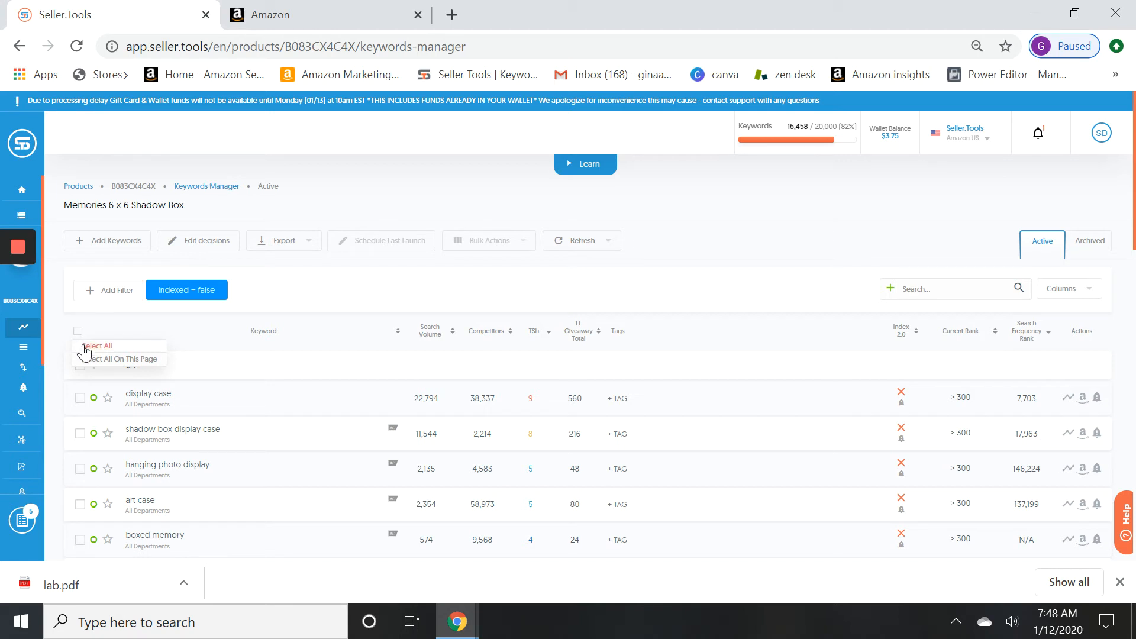
pyautogui.click(85, 347)
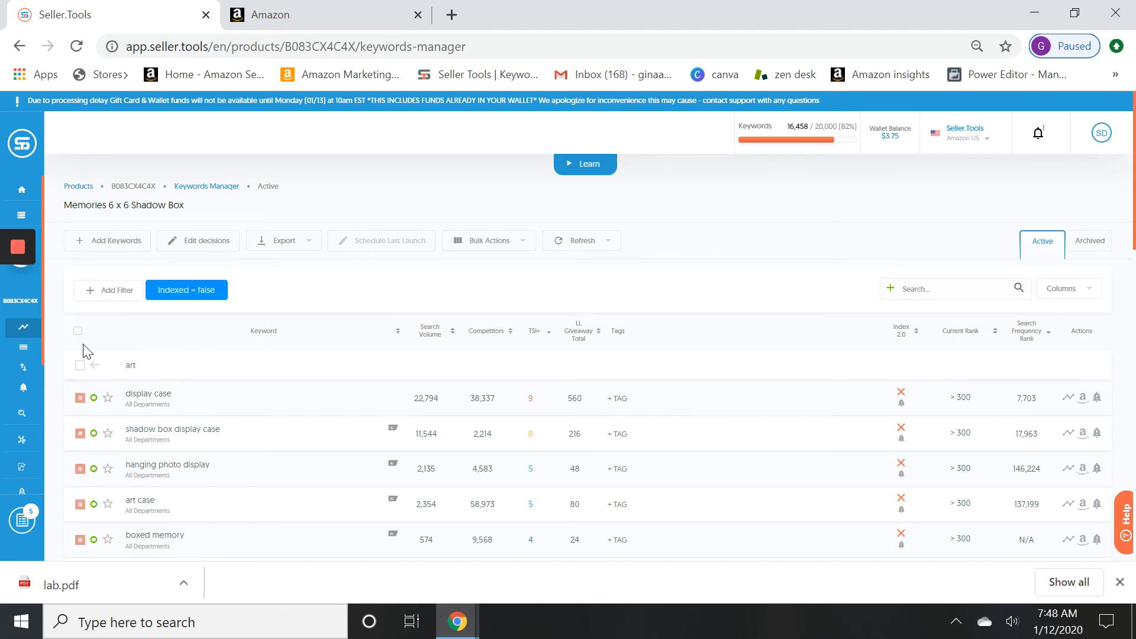
pyautogui.click(520, 248)
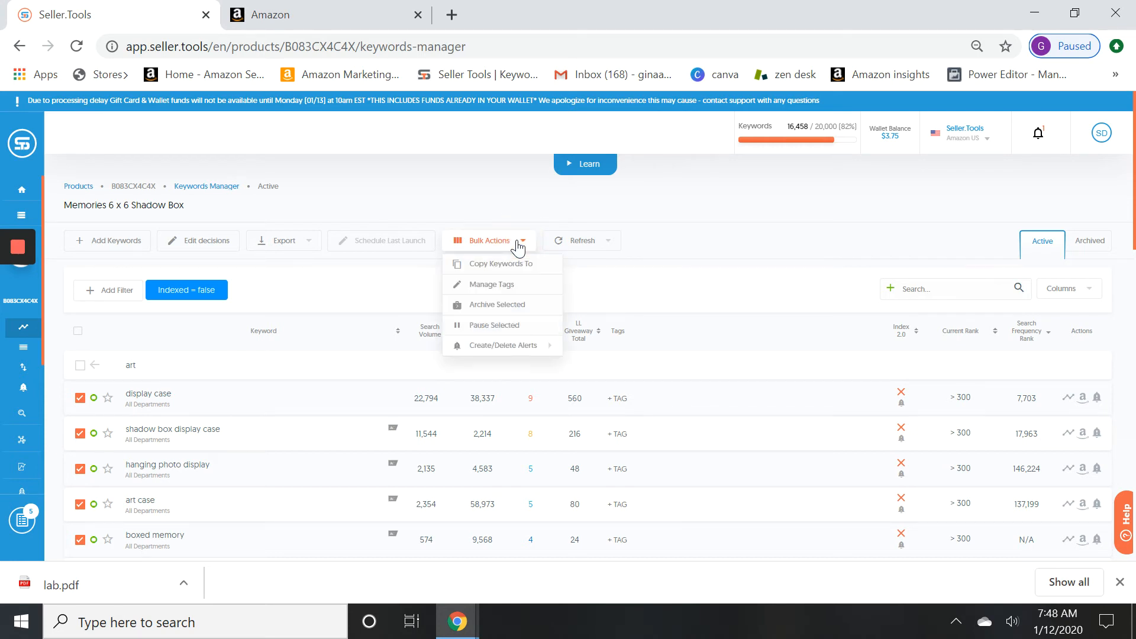
pyautogui.click(499, 283)
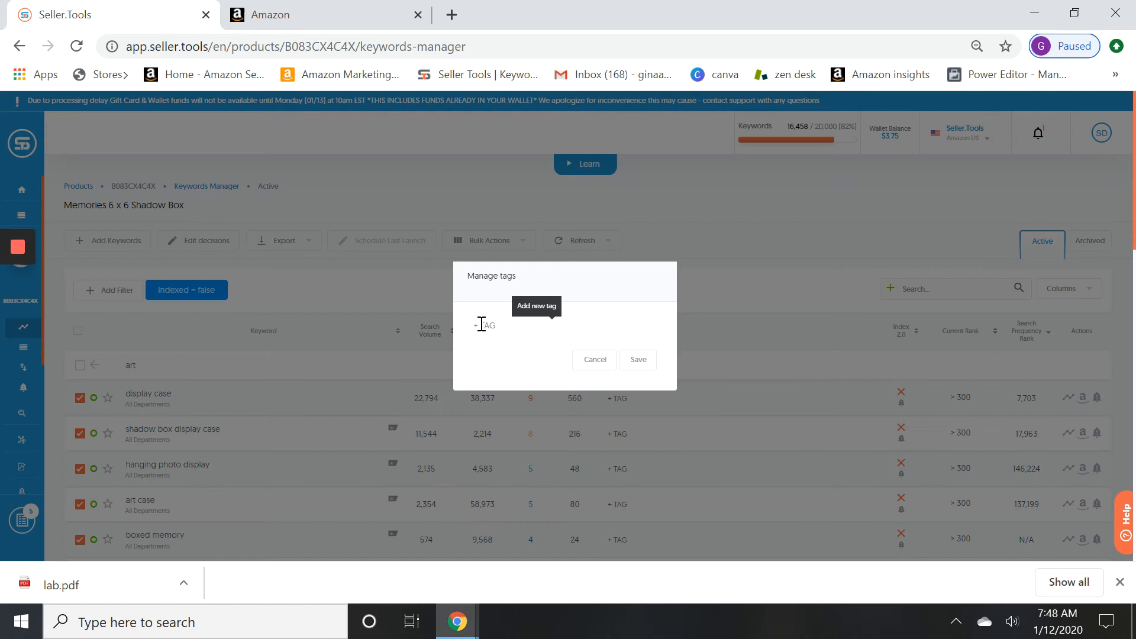
pyautogui.click(481, 325)
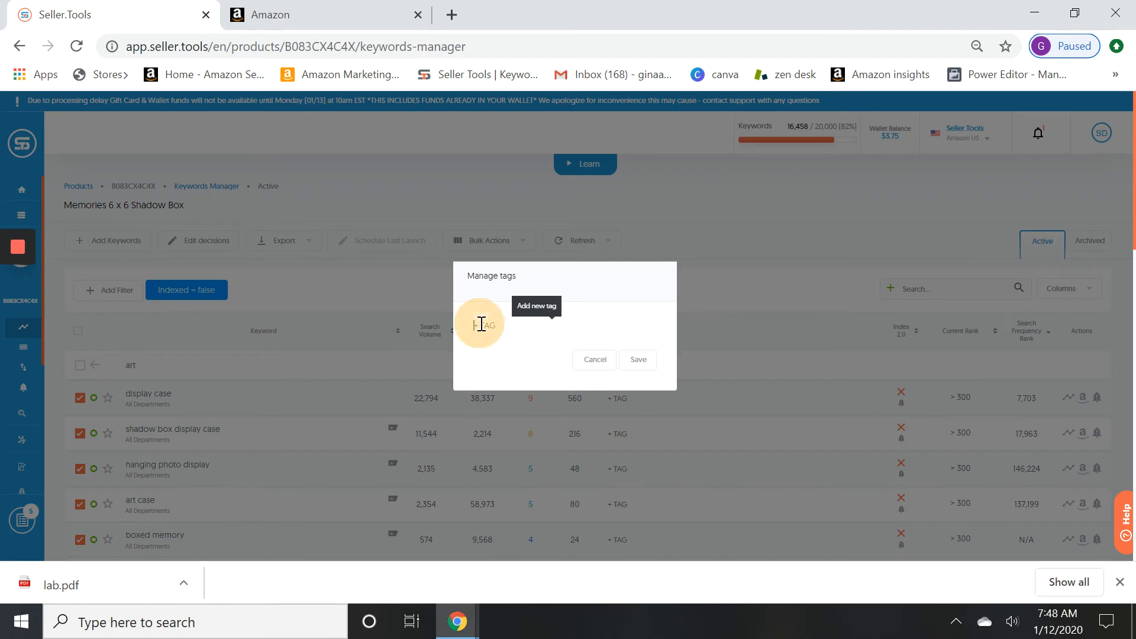
pyautogui.write('not indexed')
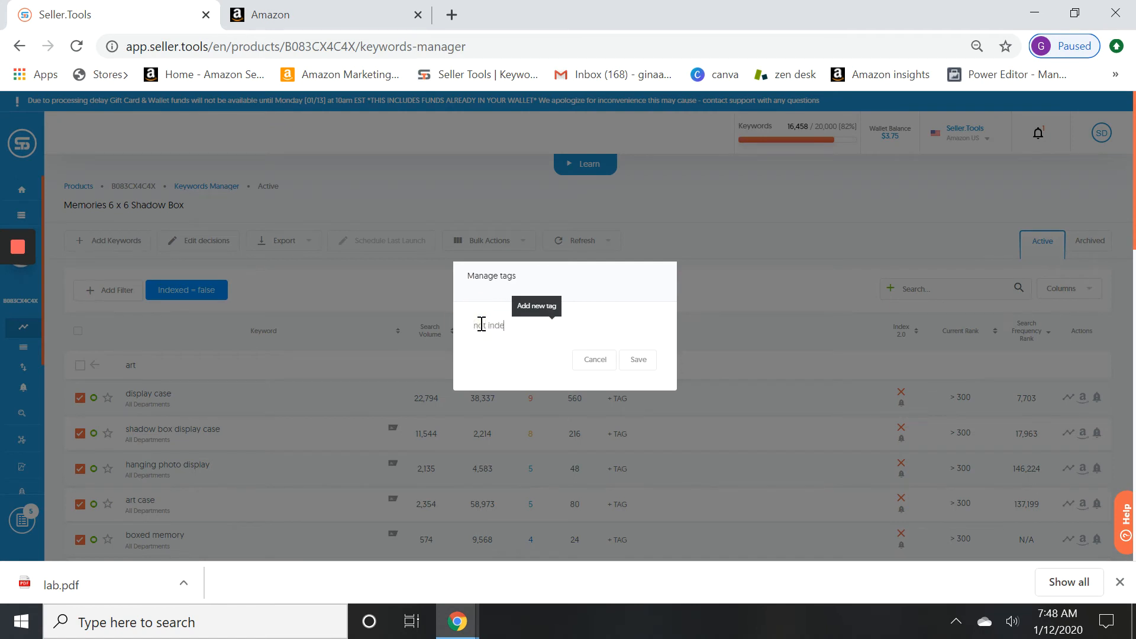
pyautogui.click(638, 362)
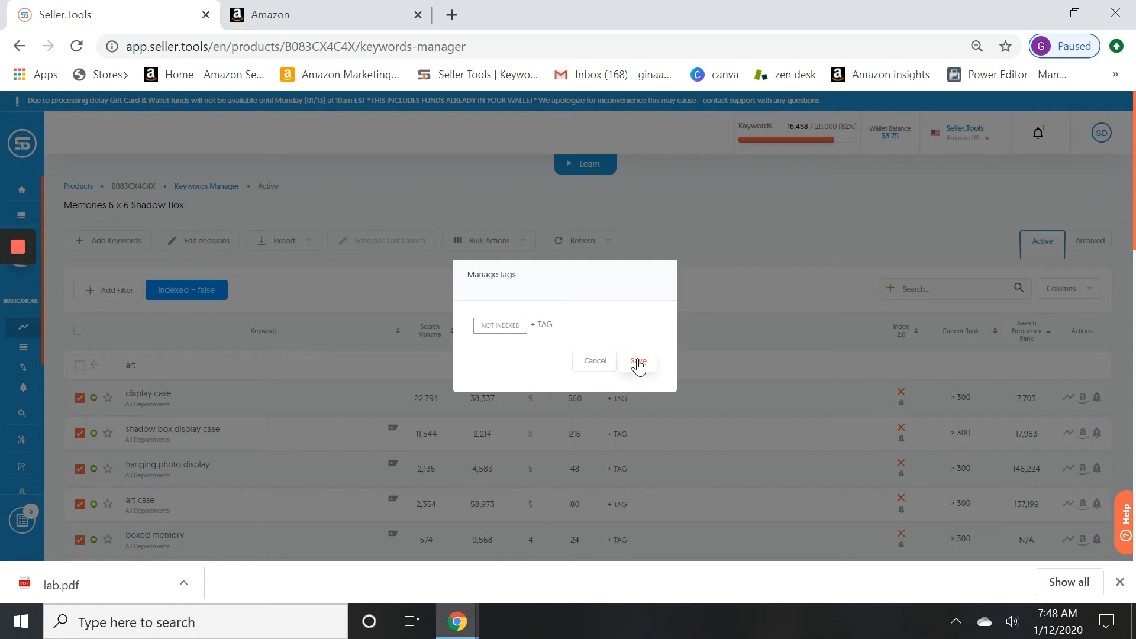
pyautogui.click(638, 364)
pyautogui.click(638, 363)
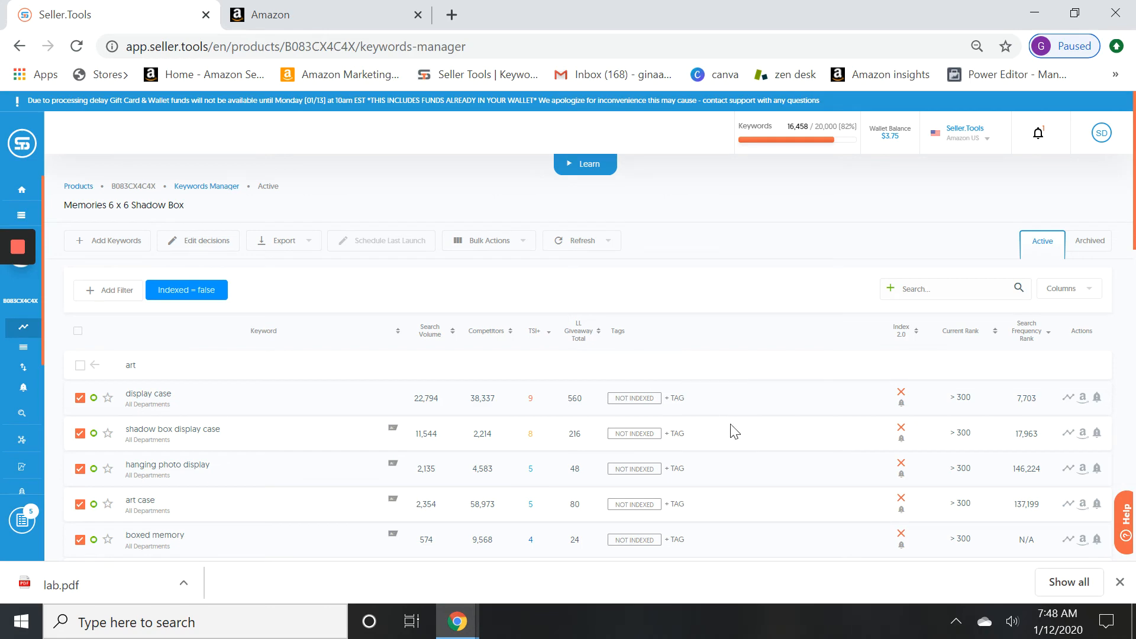
# Step: Remove the Indexed = false filter and look through the full active keyword list for the new tags
pyautogui.scroll(-6, 734, 430)
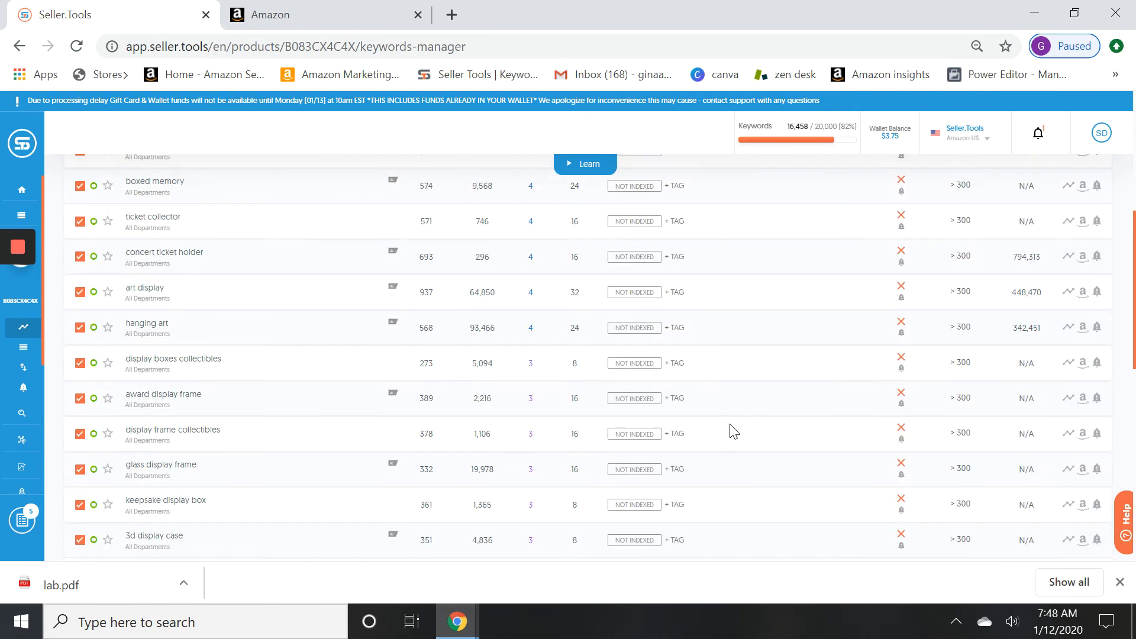
pyautogui.scroll(6, 733, 431)
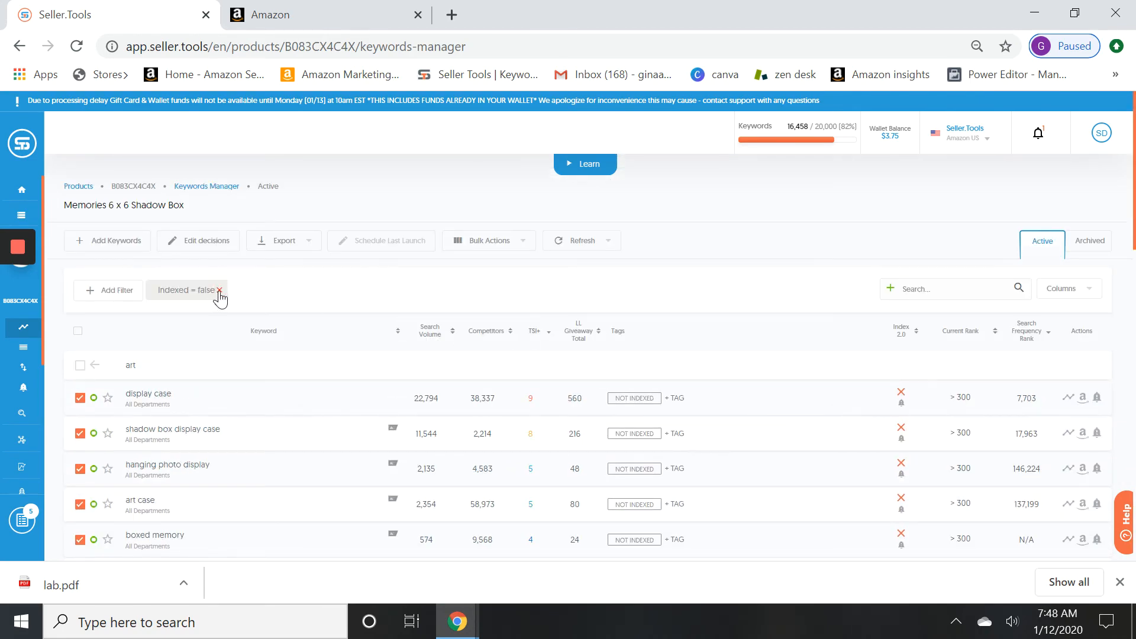
pyautogui.click(219, 290)
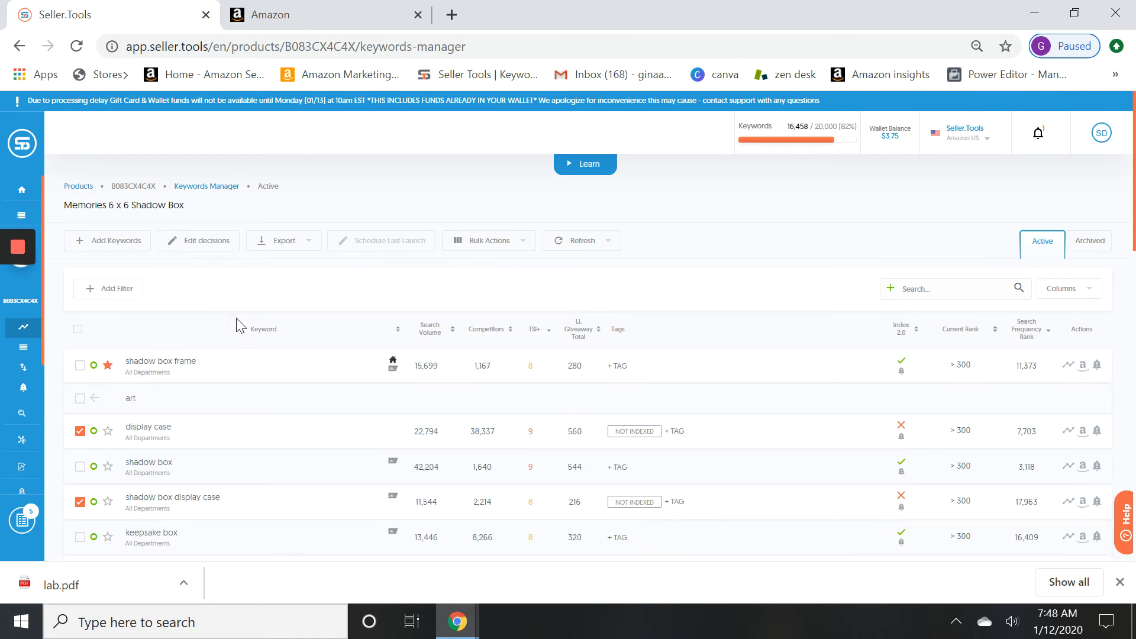
pyautogui.scroll(-1, 778, 514)
pyautogui.scroll(-15, 778, 514)
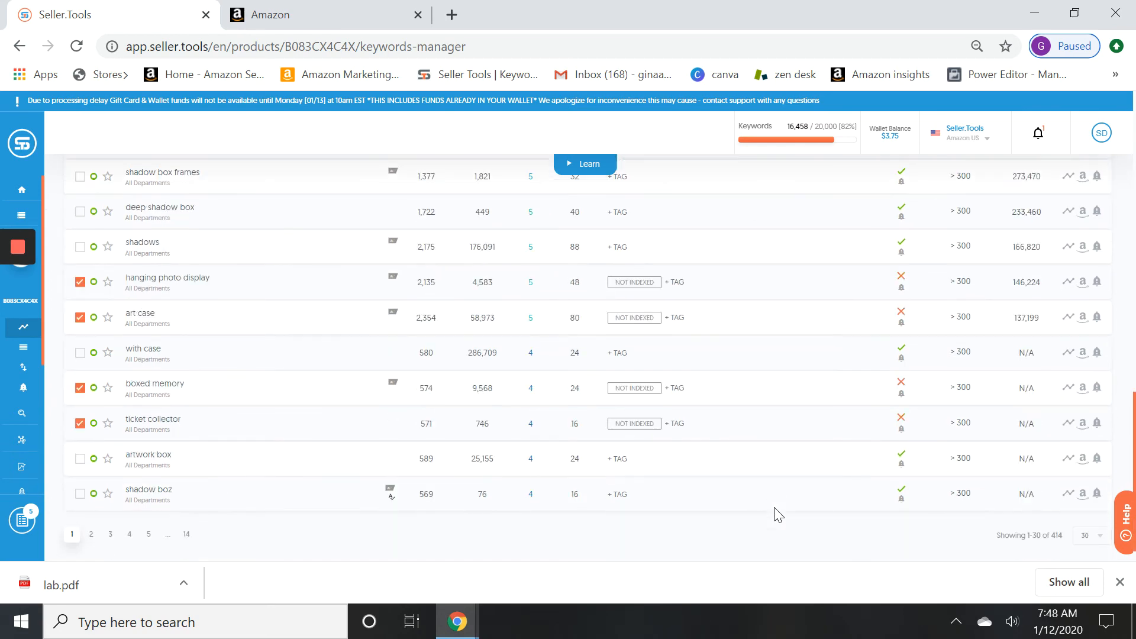
pyautogui.scroll(15, 778, 515)
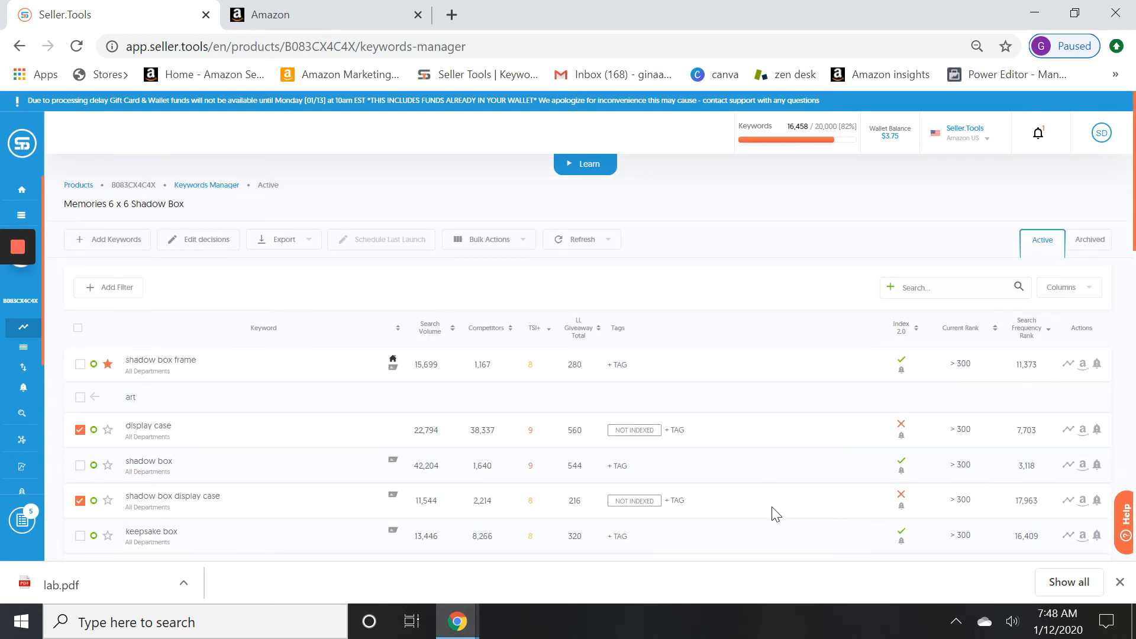
pyautogui.scroll(-6, 775, 513)
pyautogui.scroll(6, 775, 514)
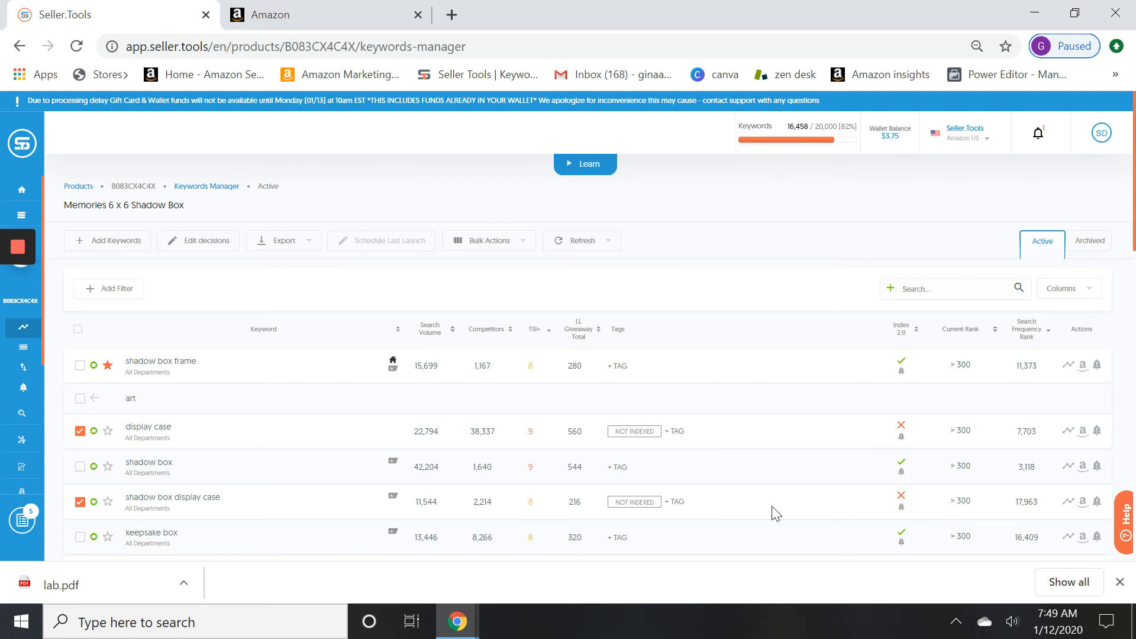
# Step: Review the relevant and irrelevant keyword decisions, close them without saving, and look over the active keyword list
pyautogui.click(204, 241)
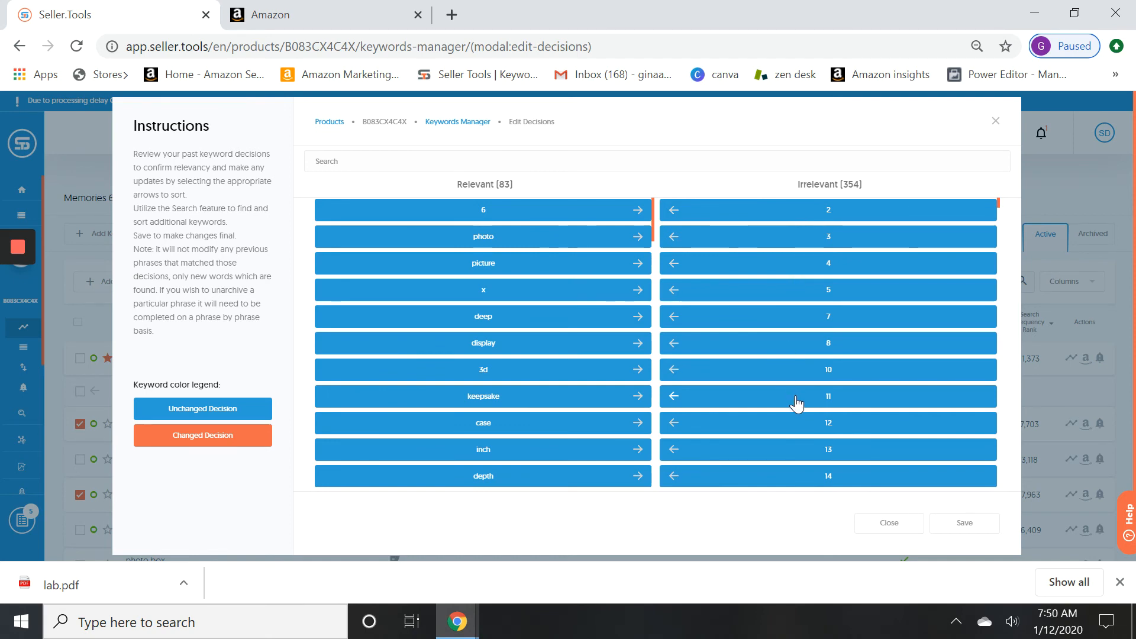
pyautogui.scroll(-5, 796, 404)
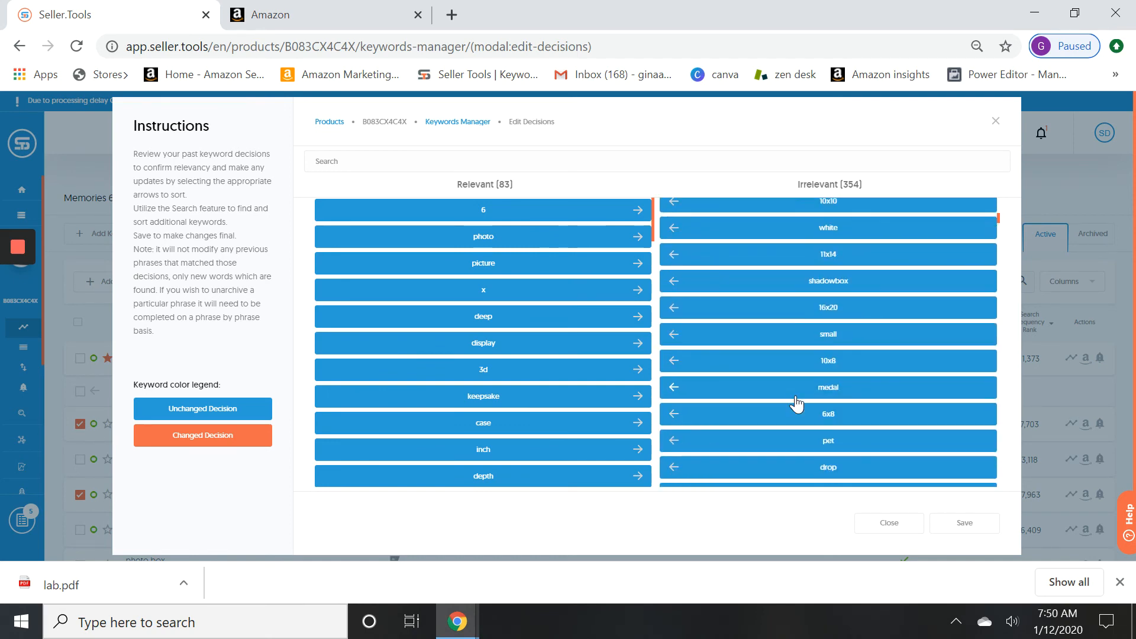
pyautogui.scroll(5, 796, 404)
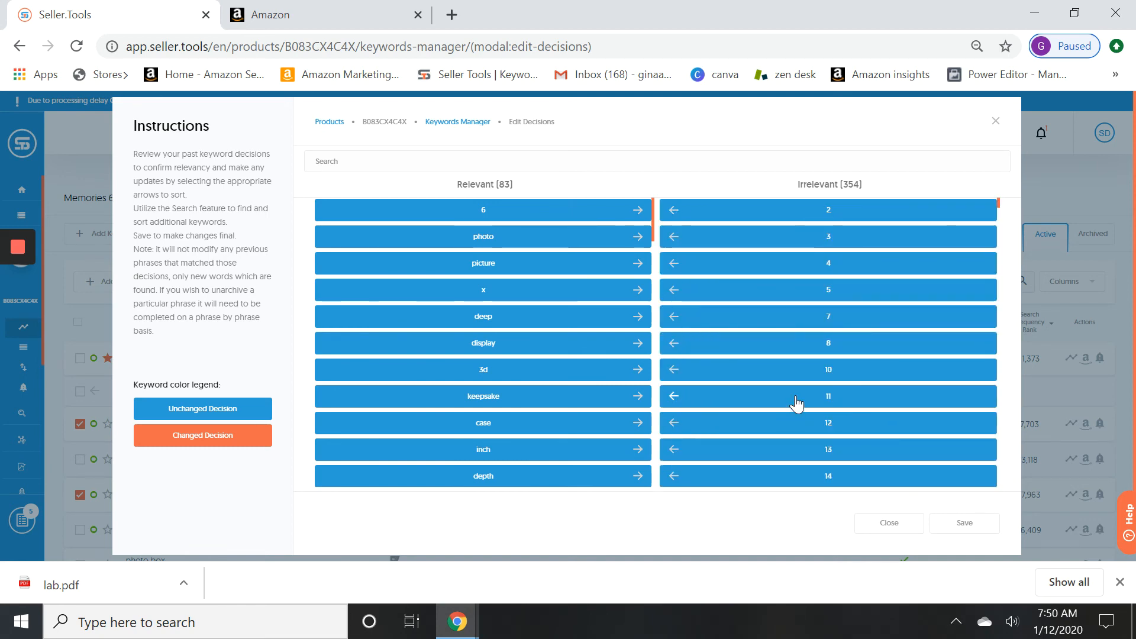
pyautogui.click(999, 124)
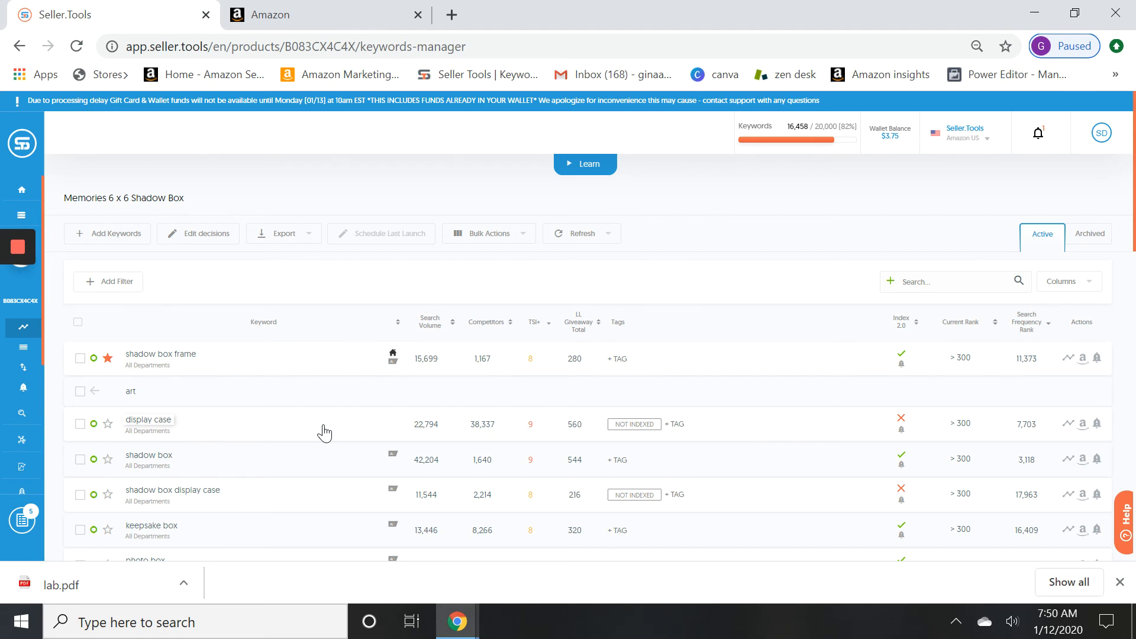
pyautogui.scroll(-15, 325, 434)
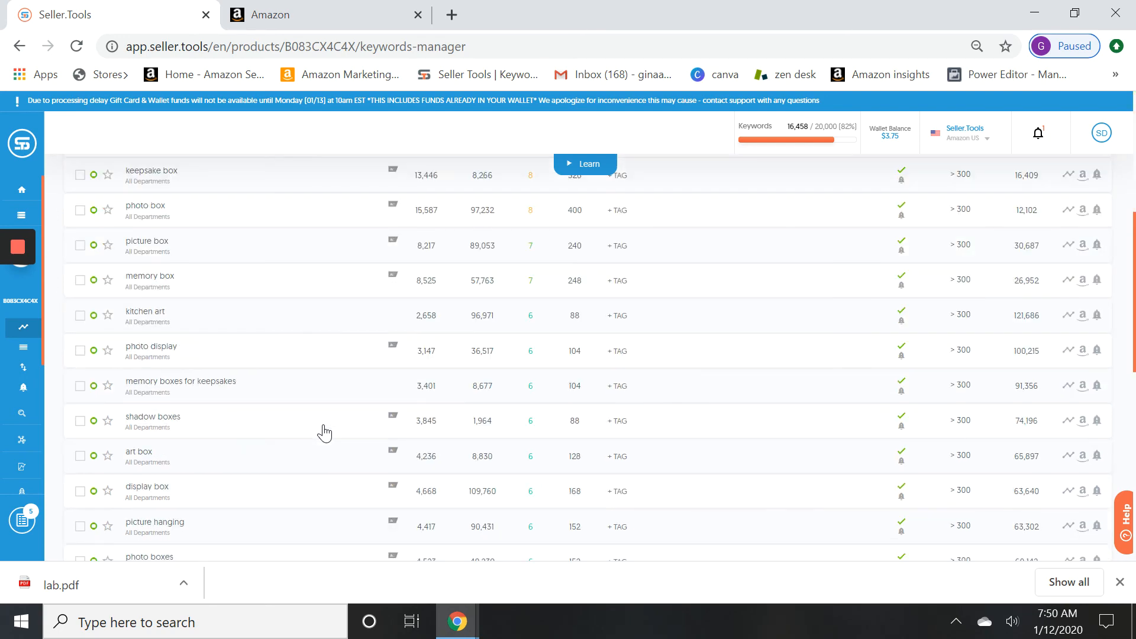
pyautogui.scroll(15, 324, 434)
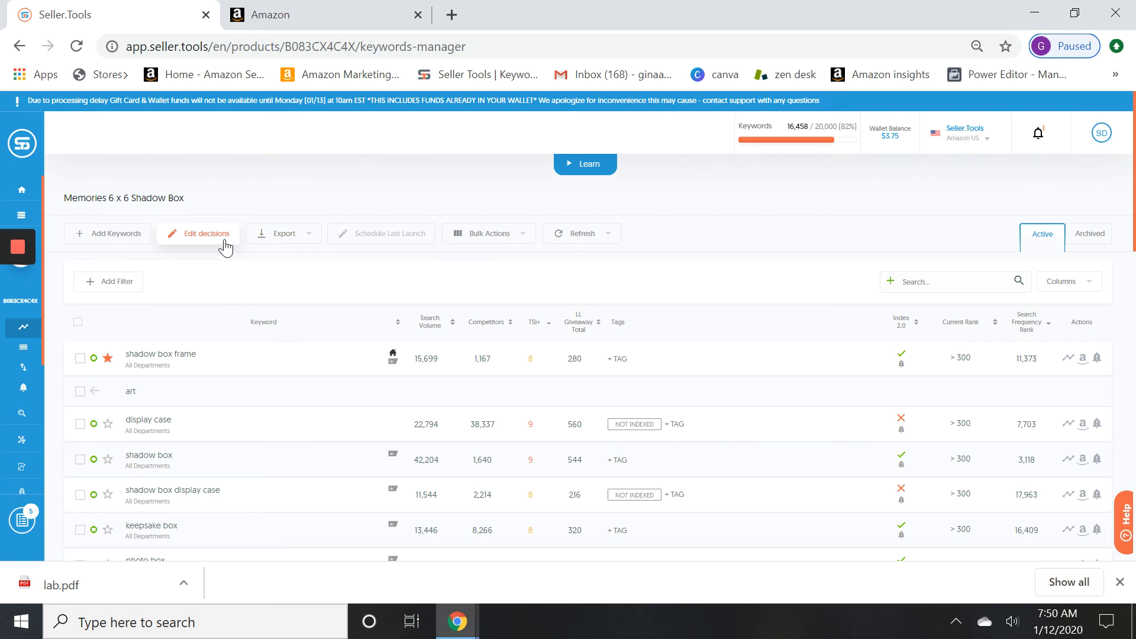
# Step: View the refresh options available for the keyword list and close them without running a refresh
pyautogui.click(223, 245)
pyautogui.click(606, 235)
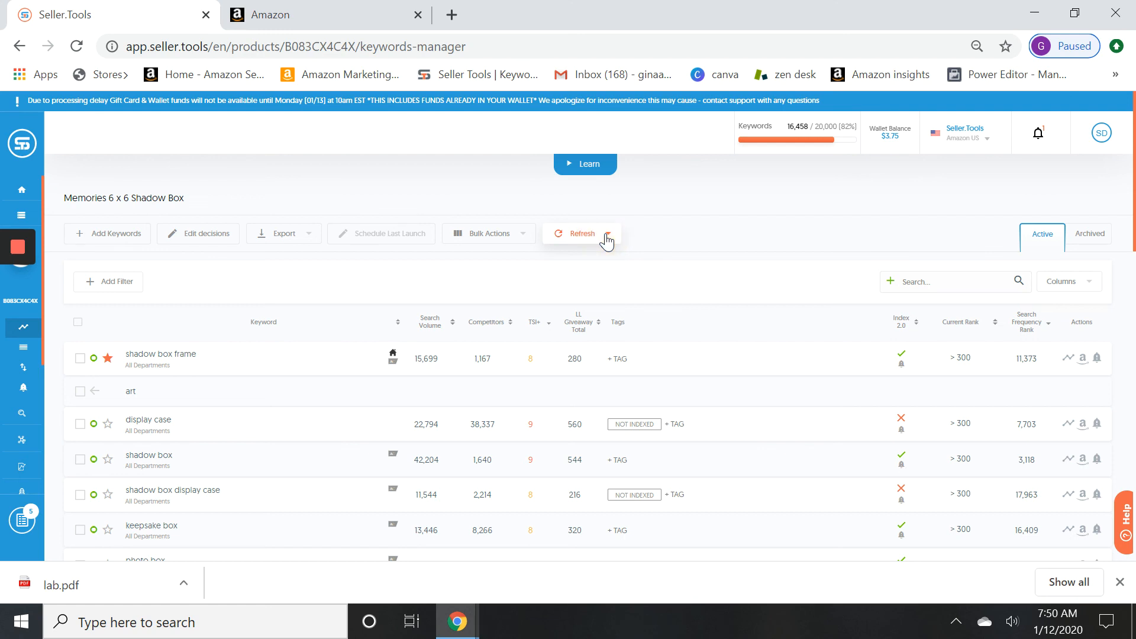
pyautogui.click(607, 237)
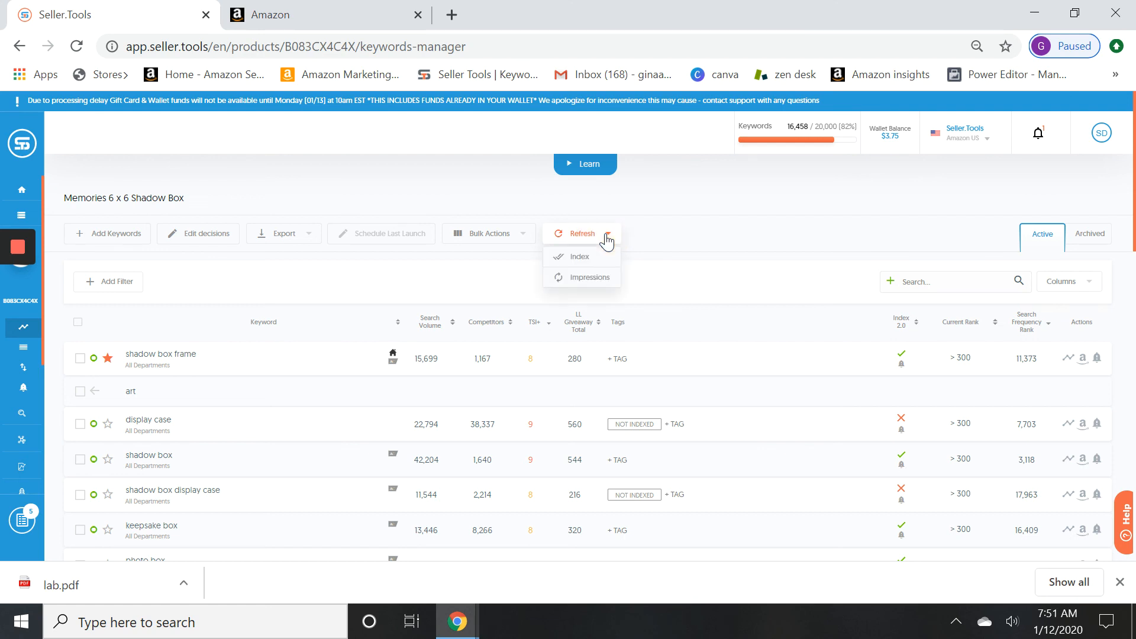
pyautogui.click(682, 259)
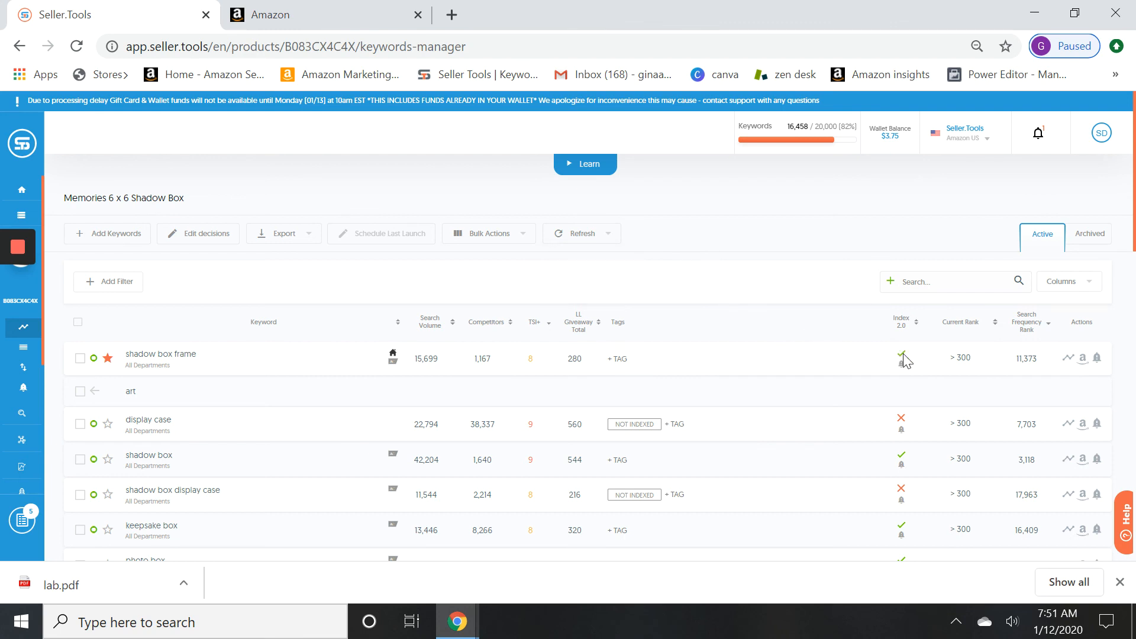
pyautogui.moveTo(904, 362)
pyautogui.moveTo(642, 498)
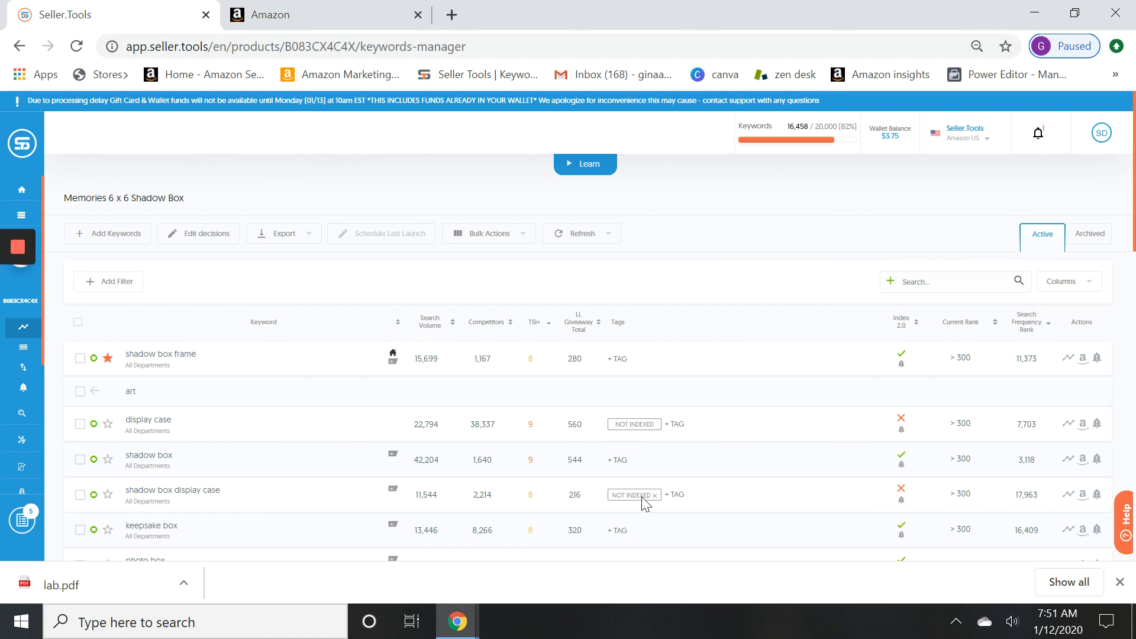